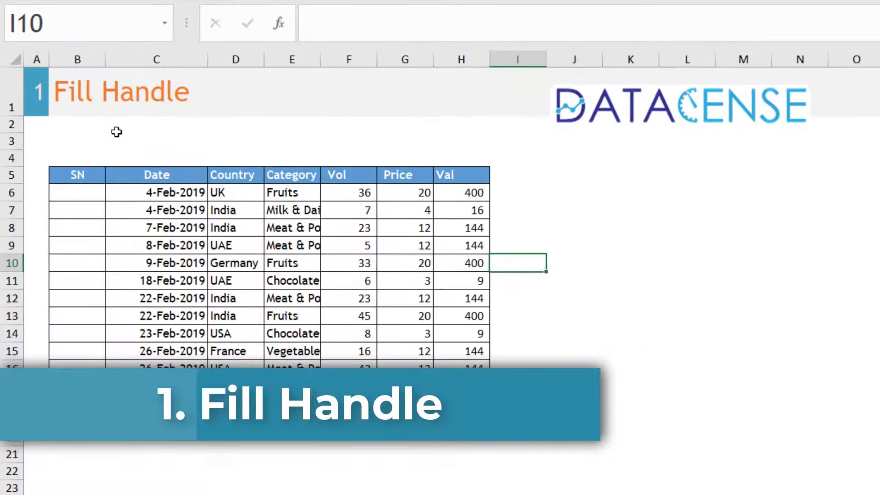
- Enter the serial numbers 1 and 2 in cells B6 and B7 of the SN column
left_click(94, 192)
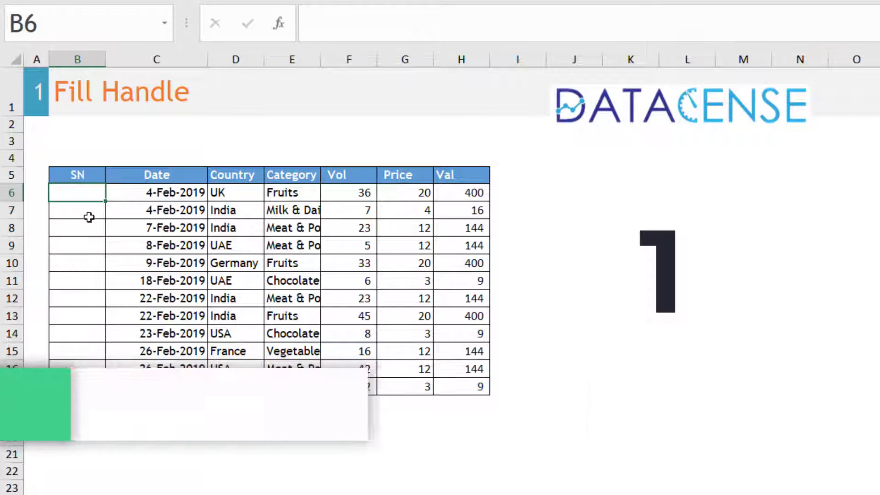
left_click_drag(85, 175, 87, 385)
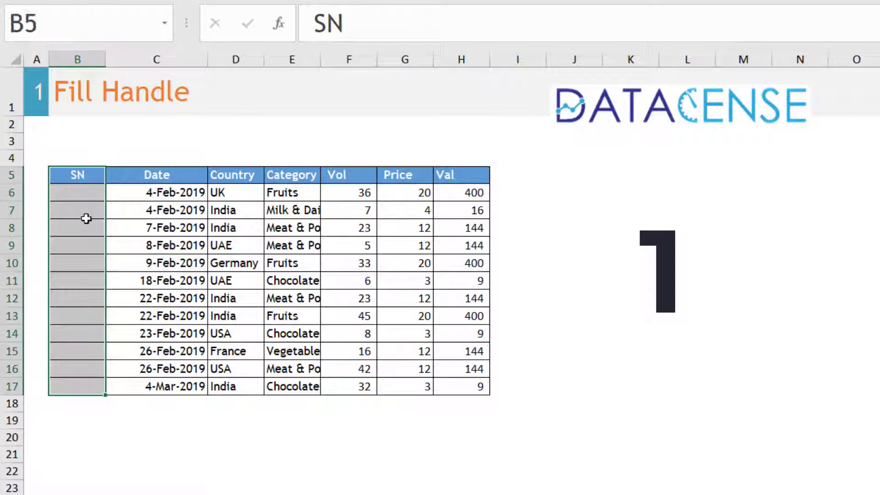
left_click(81, 192)
type("1")
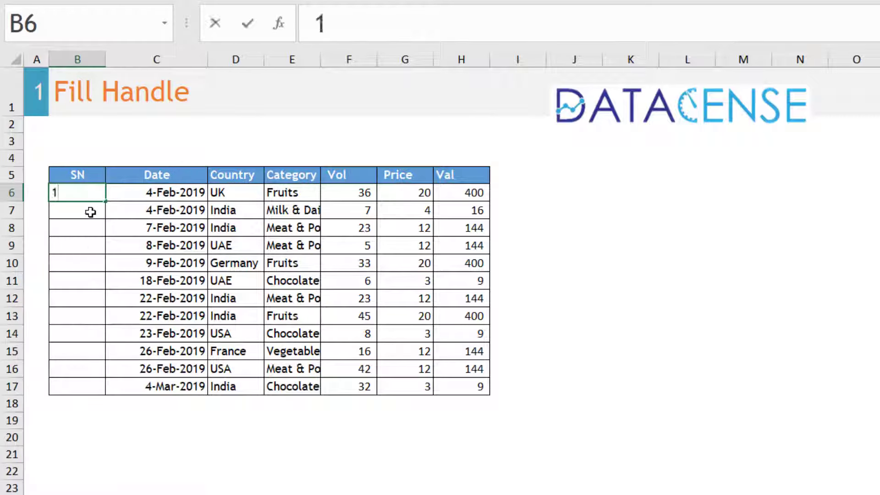
key("Return")
type("2")
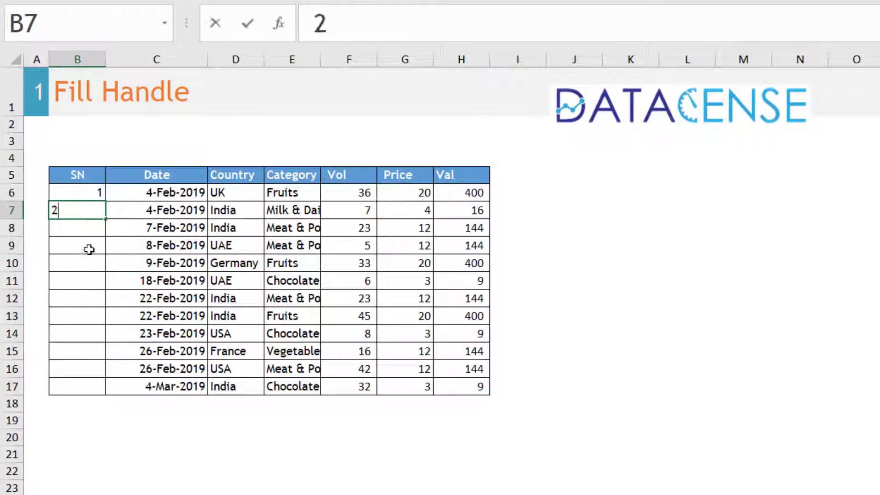
- Extend the number series from B6:B7 down the SN column to B17 with the fill handle
left_click(88, 249)
left_click(94, 197)
left_click_drag(94, 200, 112, 394)
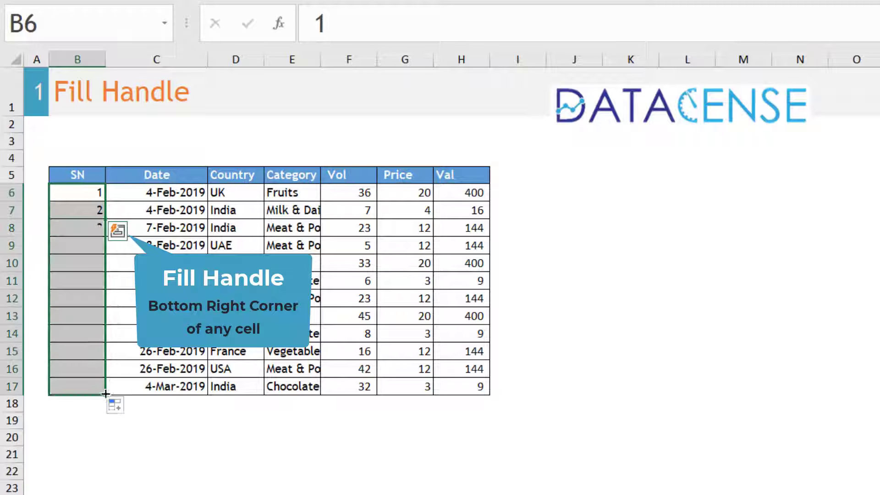
left_click(213, 447)
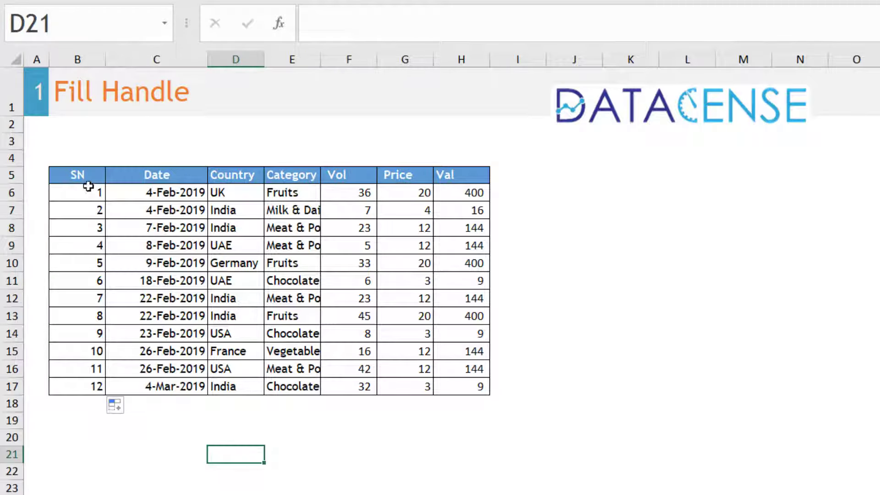
left_click(81, 204)
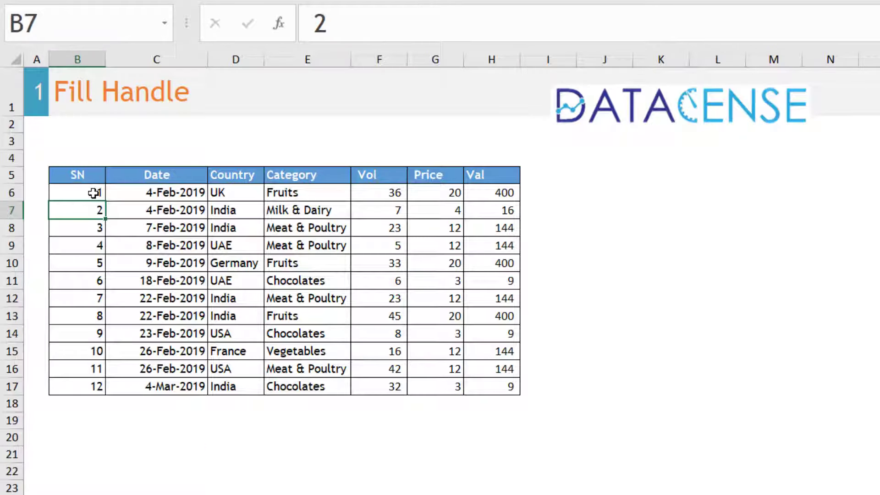
left_click(94, 192)
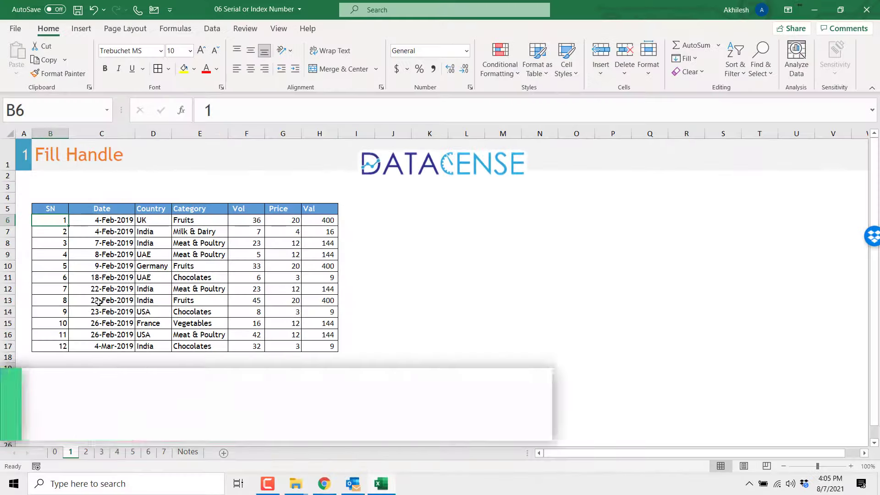
- Switch to sheet 2 and enter 1 in cell B4 as the first serial number
left_click(85, 452)
left_click(49, 157)
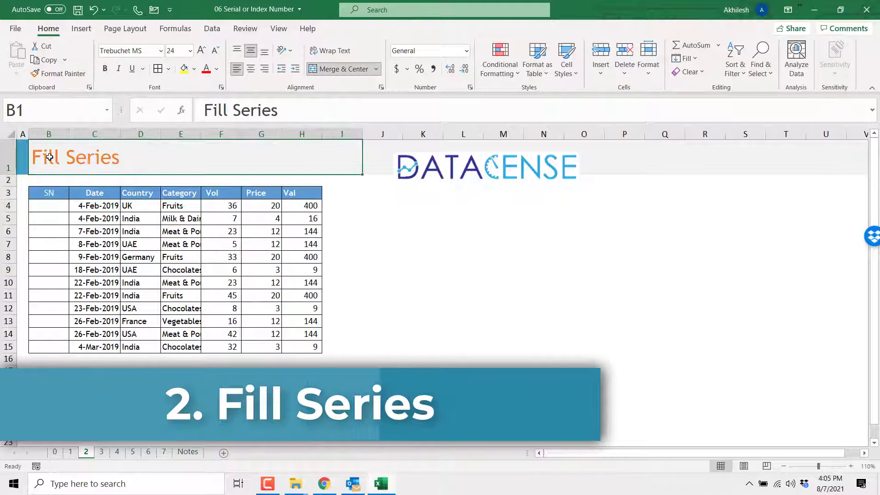
left_click(50, 205)
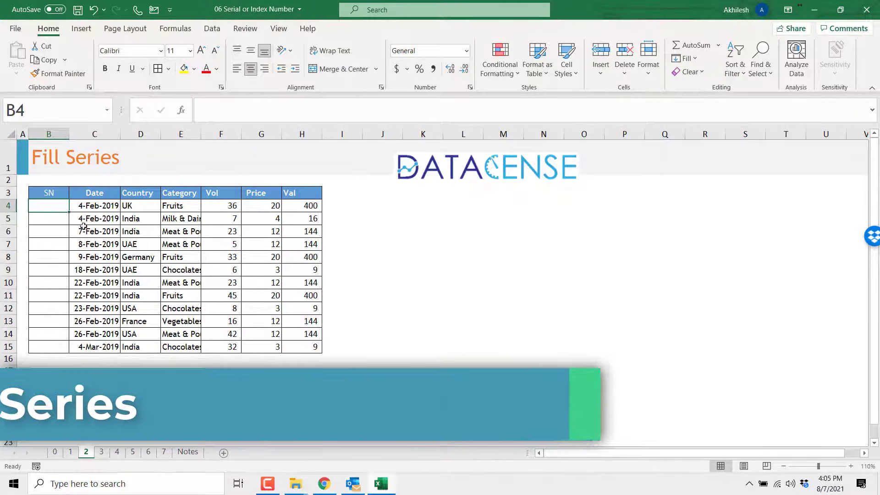
type("1")
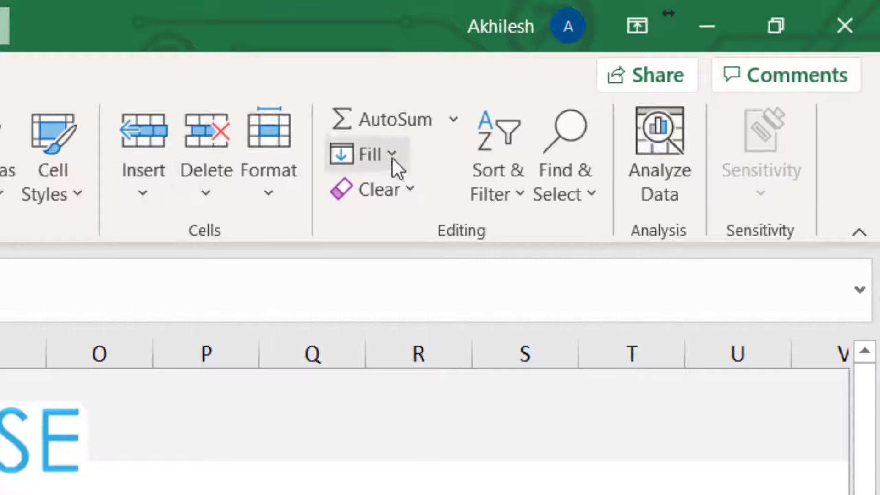
- Fill a linear series down the column from B4 with step value 1 and stop value 500
left_click(392, 158)
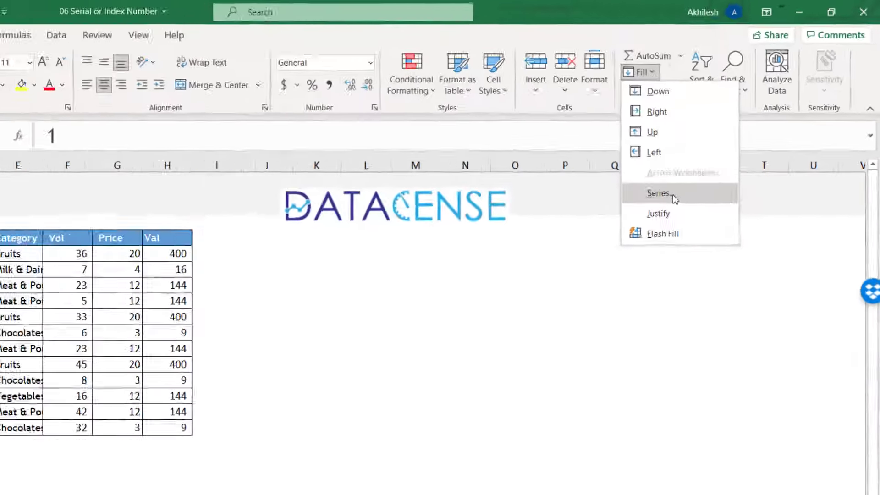
left_click(420, 413)
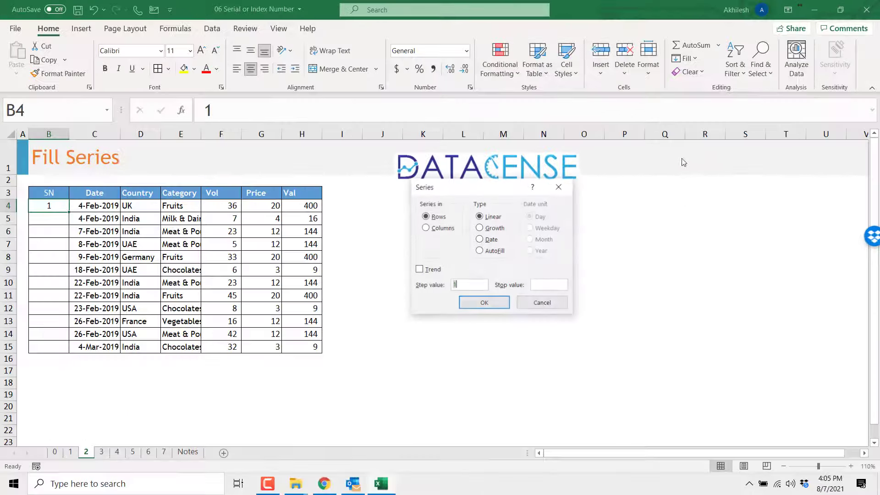
left_click_drag(458, 187, 146, 232)
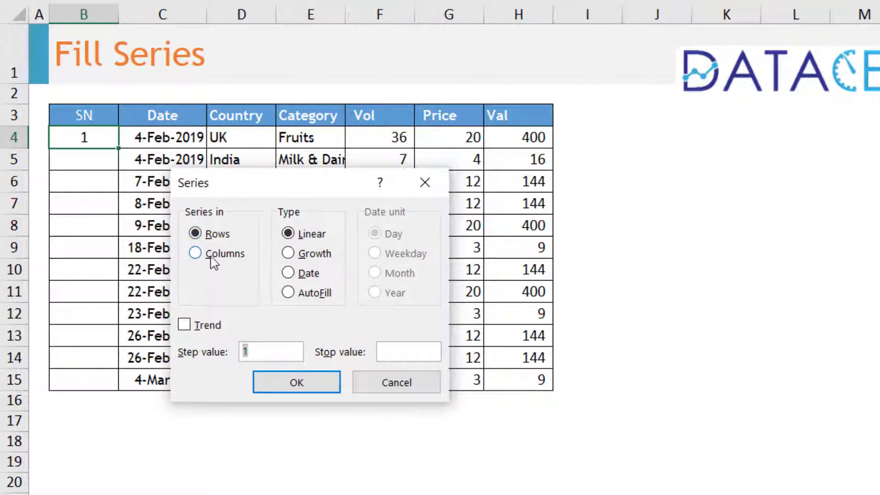
left_click(213, 260)
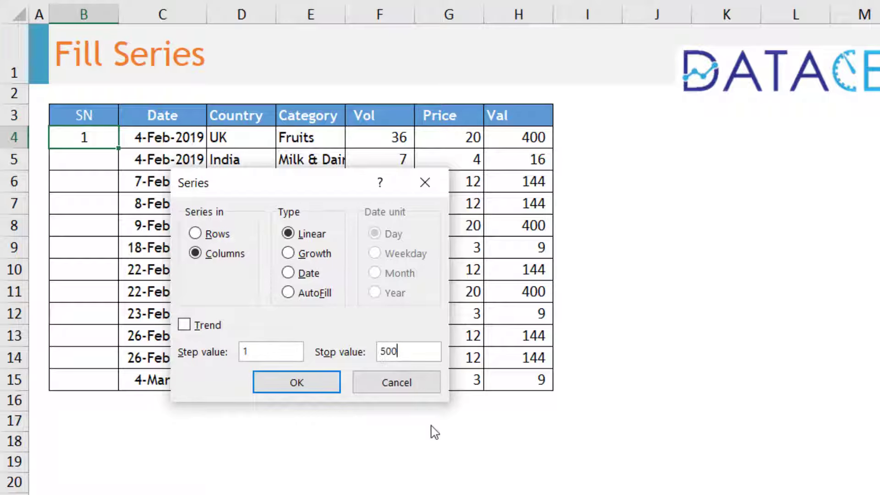
left_click(306, 389)
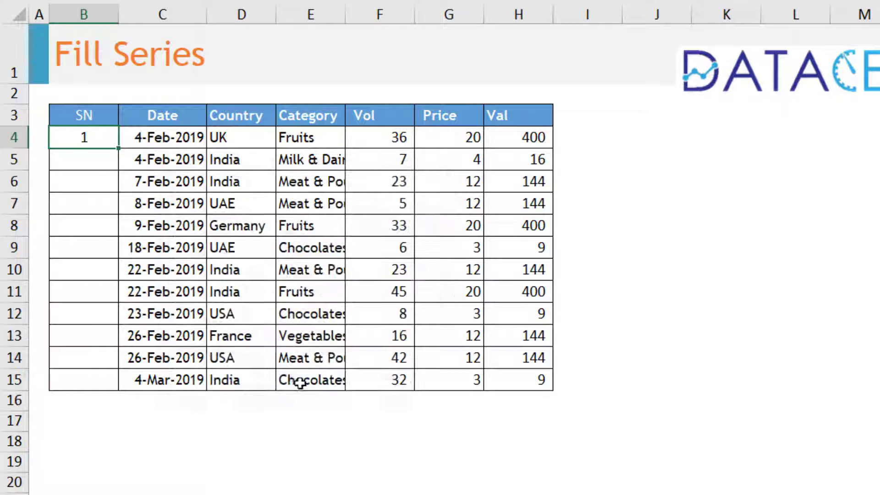
scroll(85, 167, "down", 4)
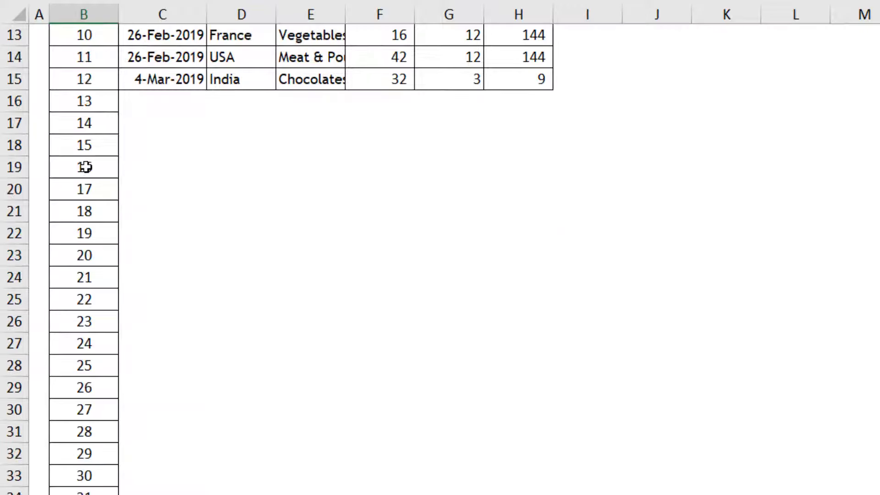
left_click(85, 166)
scroll(86, 167, "down", 20)
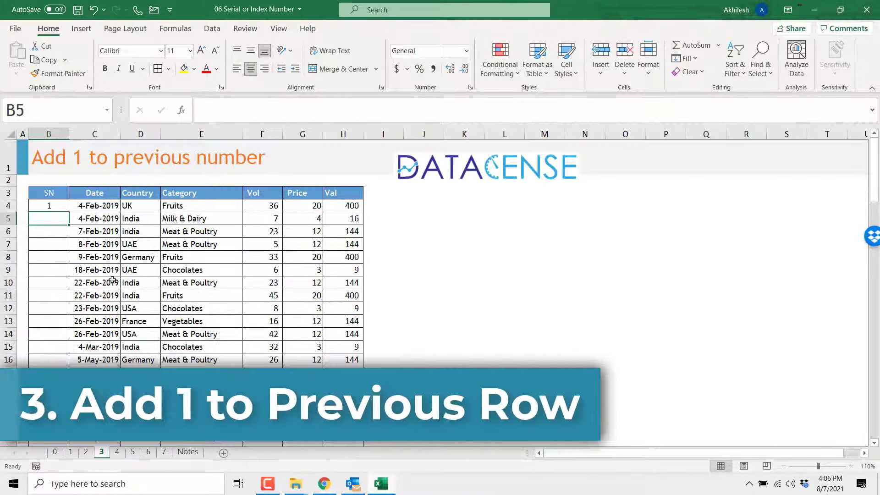
- On sheet 3, enter the formula =B4+1 in cell B5
left_click(49, 205)
left_click(61, 191)
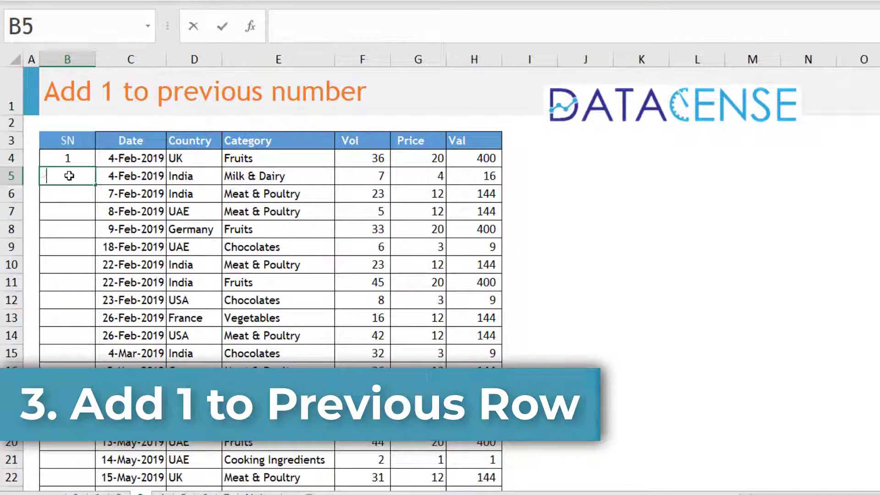
type("=")
key("Up")
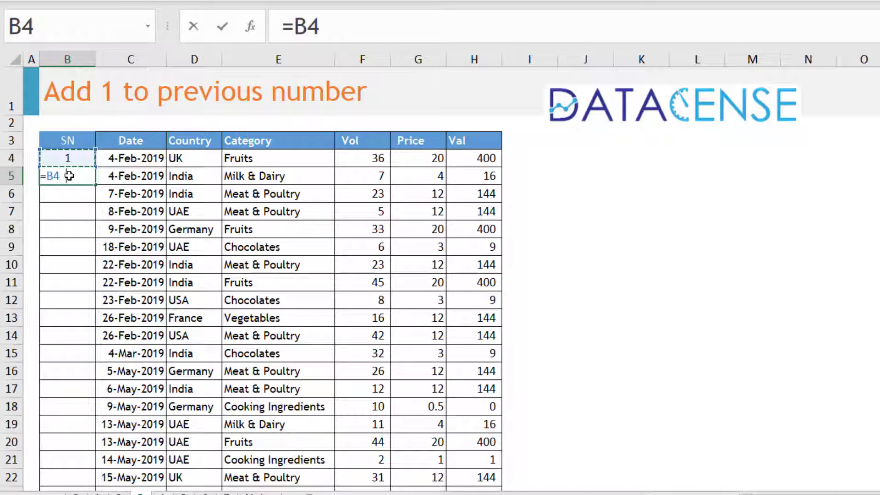
type("+1")
key("Return")
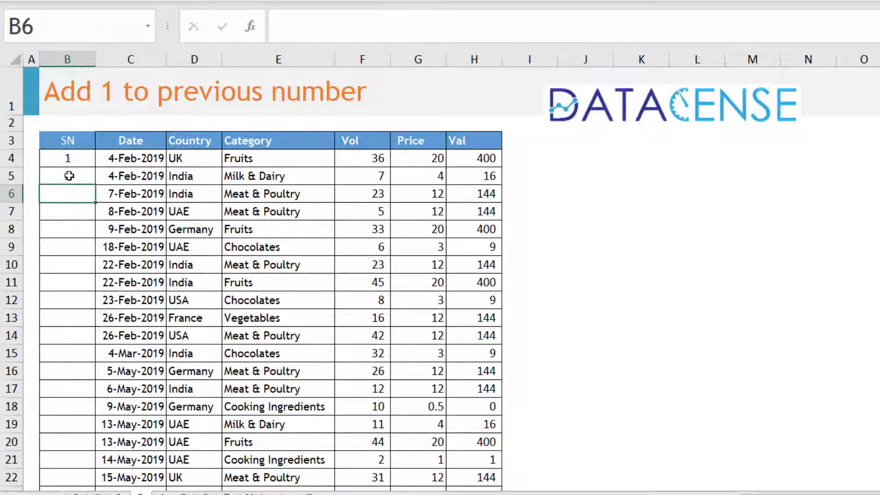
- Copy the formula in B5 down the SN column to the last data row and review the numbering
left_click(65, 175)
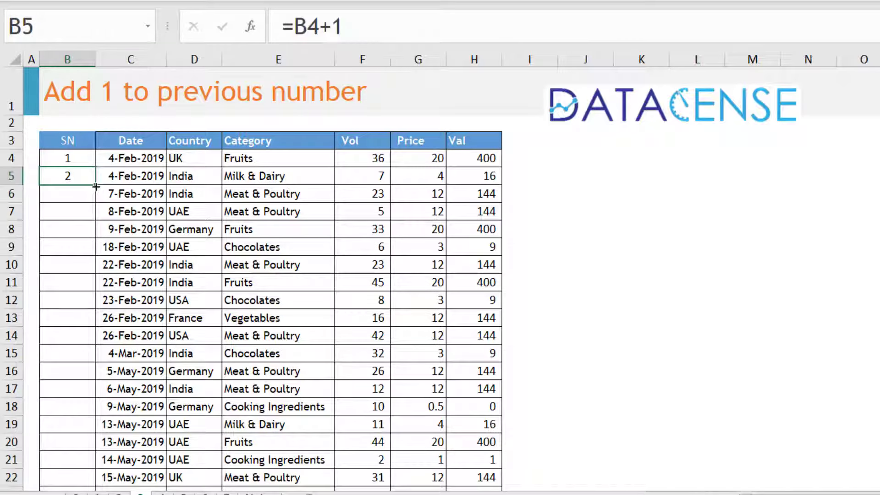
left_click_drag(97, 190, 86, 452)
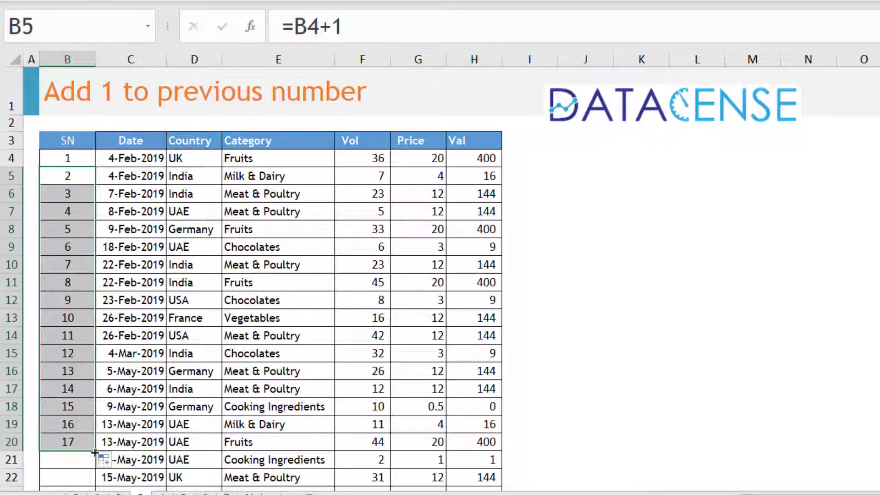
double_click(94, 452)
scroll(97, 436, "down", 15)
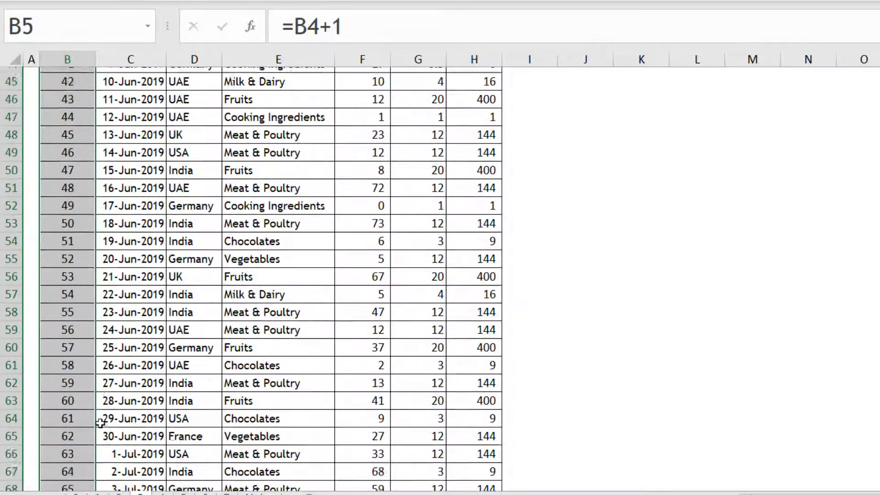
scroll(93, 418, "down", 19)
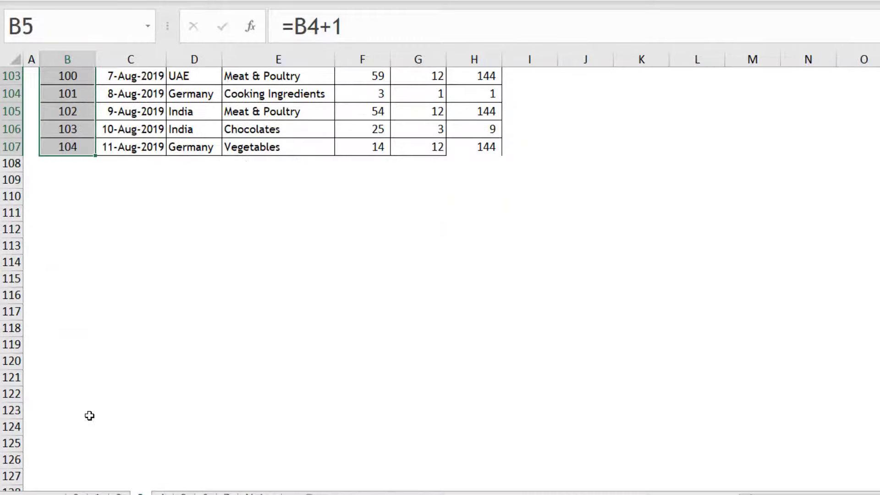
scroll(90, 416, "up", 5)
left_click(81, 285)
scroll(77, 247, "up", 17)
scroll(75, 245, "up", 11)
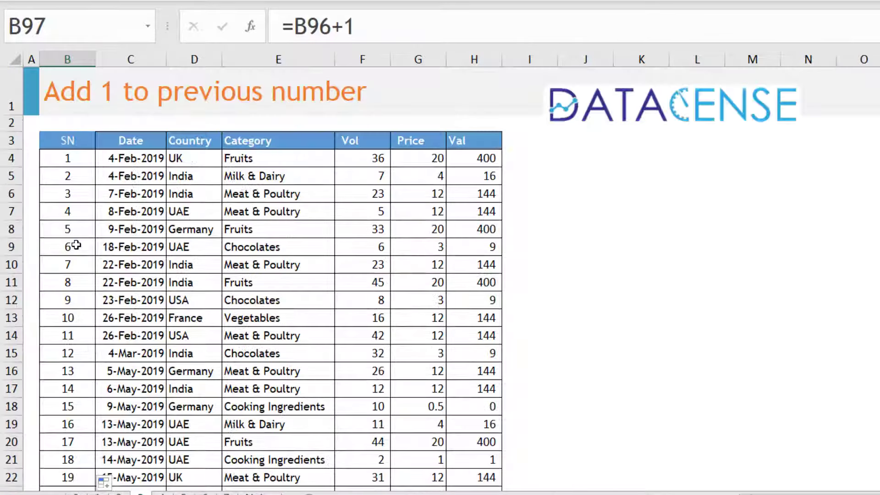
- Check the formulas in the SN column and delete rows 13 to 18 from the sheet
left_click(65, 160)
left_click(65, 286)
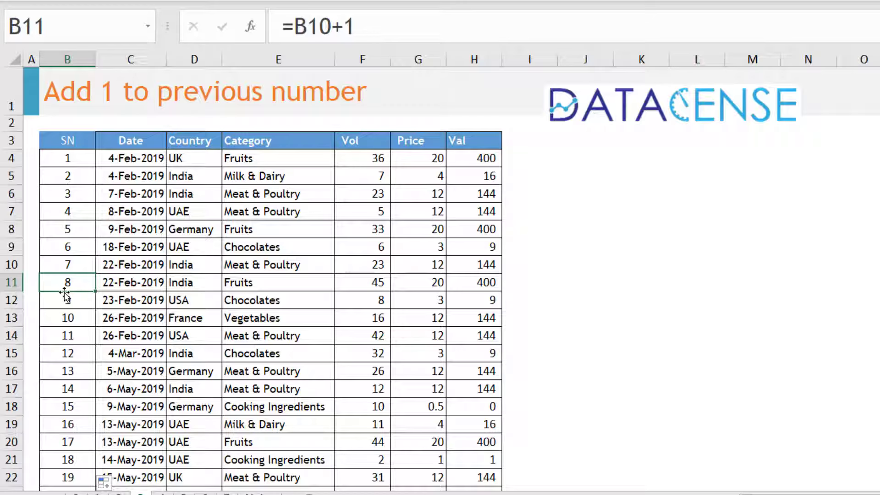
left_click(73, 316)
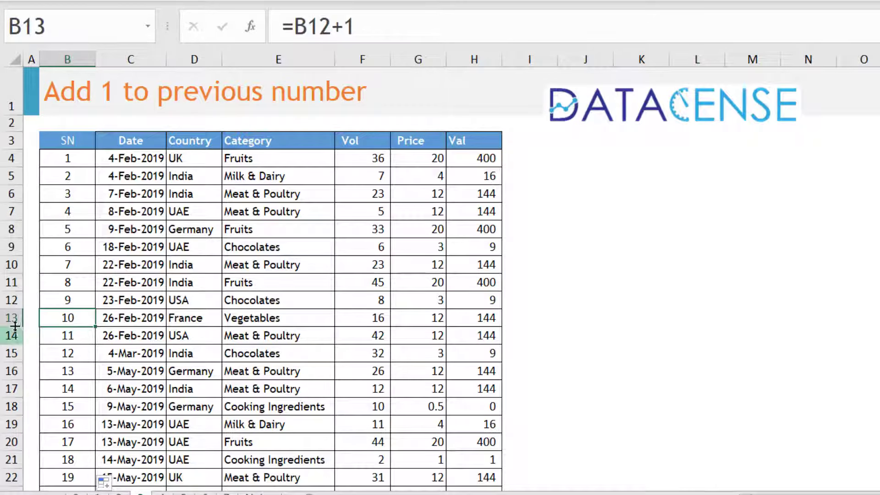
left_click_drag(5, 317, 2, 413)
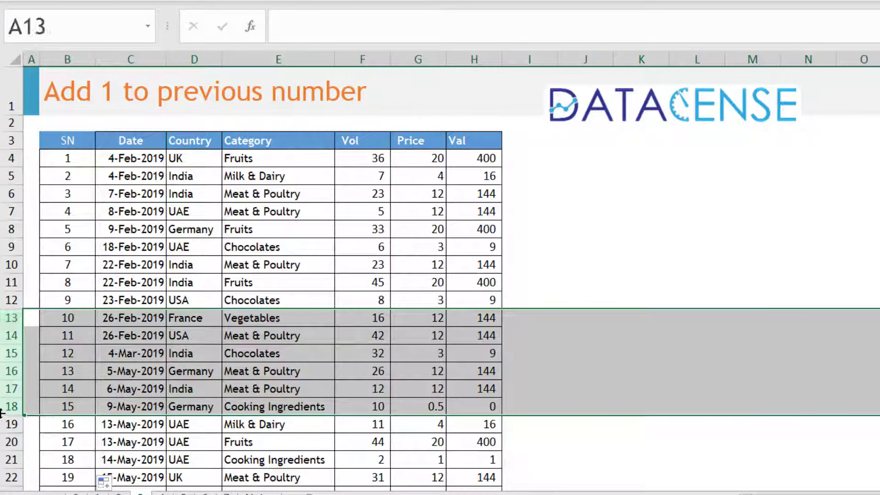
key("ctrl+minus")
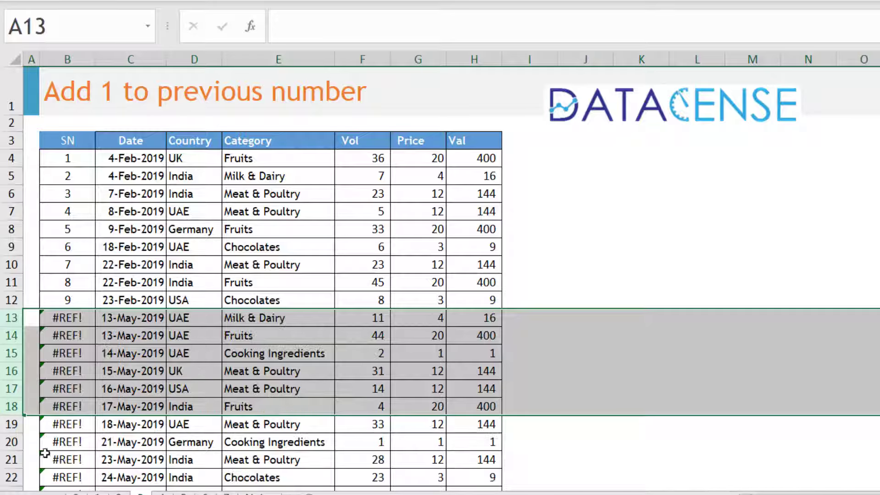
- Review the broken SN formulas from row 13 on and refill them with the formula from B12 down the column
left_click_drag(76, 317, 73, 486)
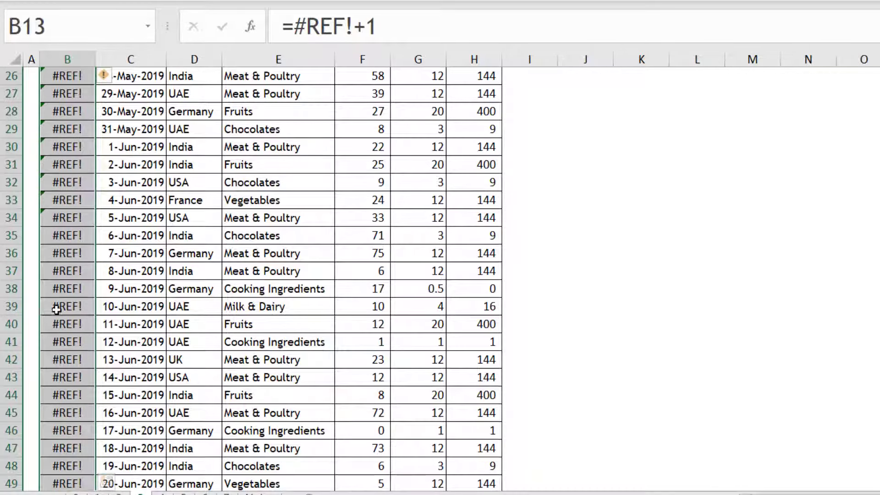
scroll(67, 307, "up", 8)
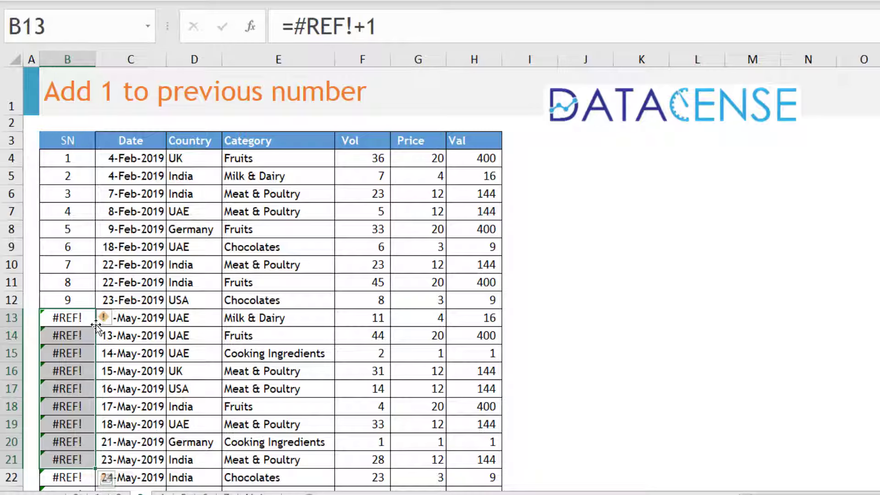
left_click(86, 305)
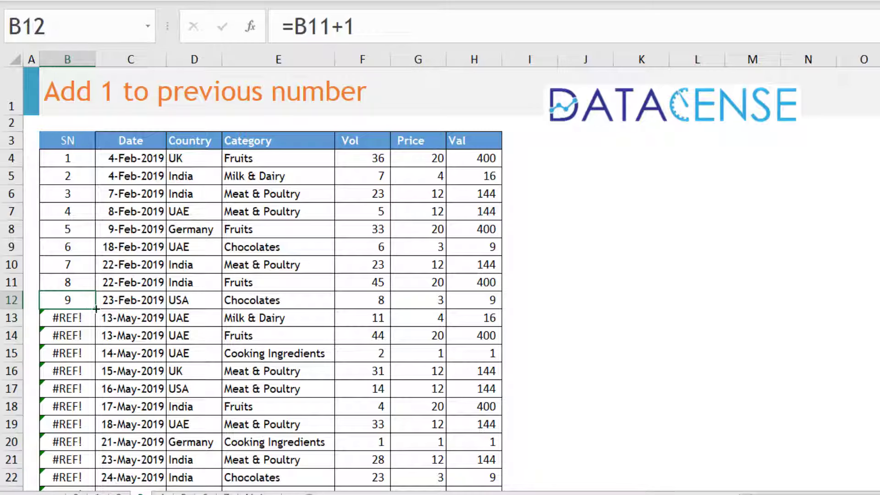
double_click(96, 309)
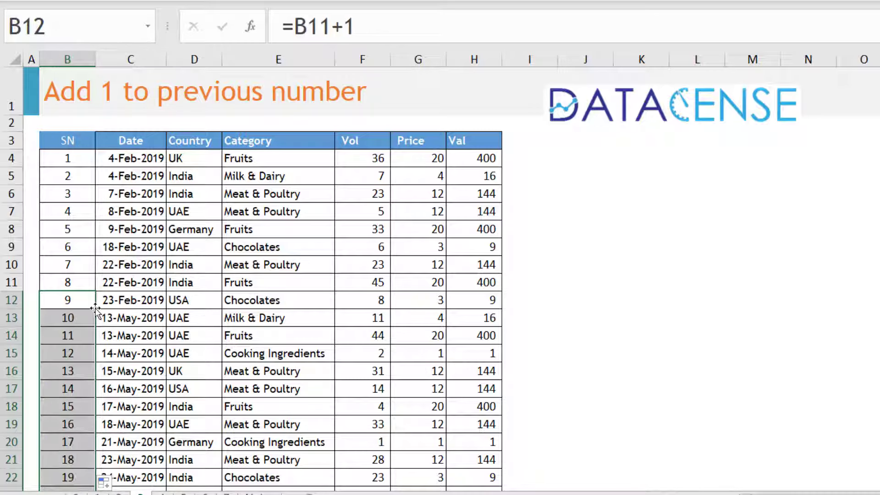
scroll(96, 310, "down", 5)
scroll(96, 310, "down", 14)
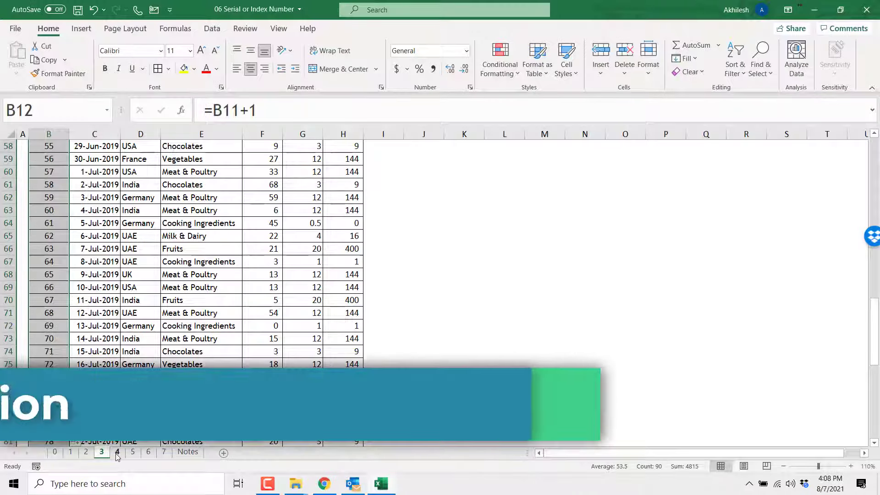
- On sheet 4, enter the formula =ROW() in cell B4, the first cell of the SN column
left_click(131, 466)
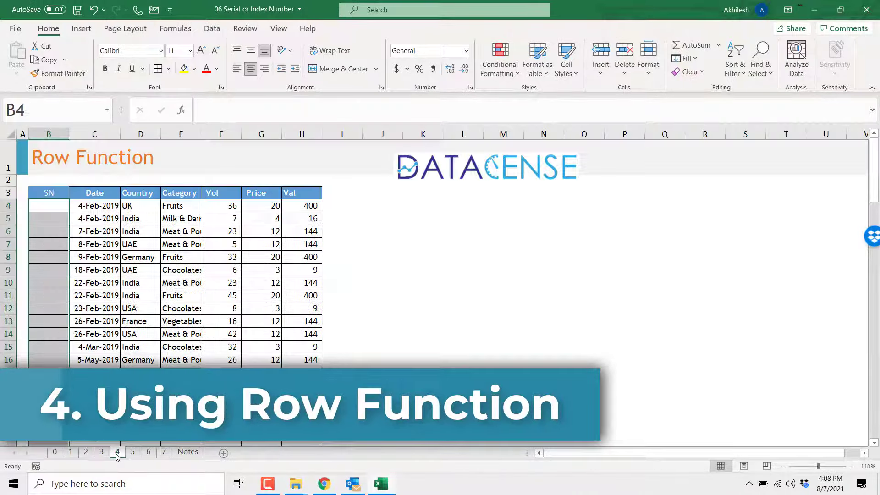
left_click(49, 204)
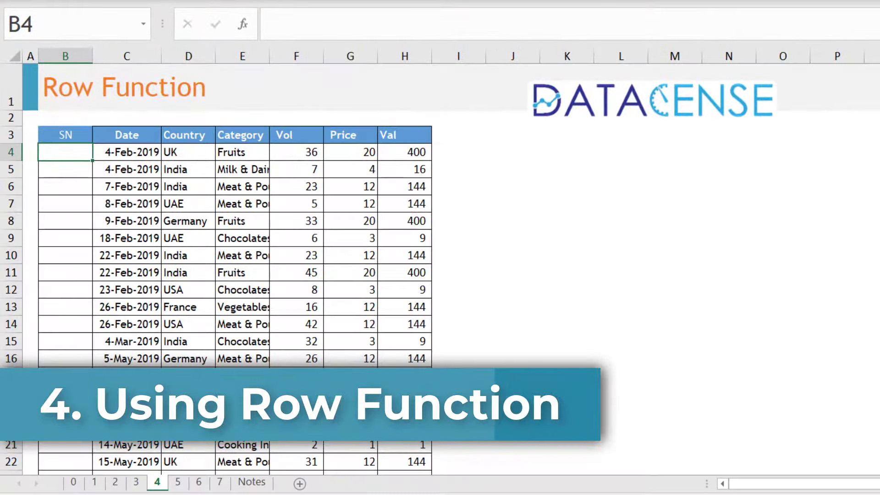
type("=row")
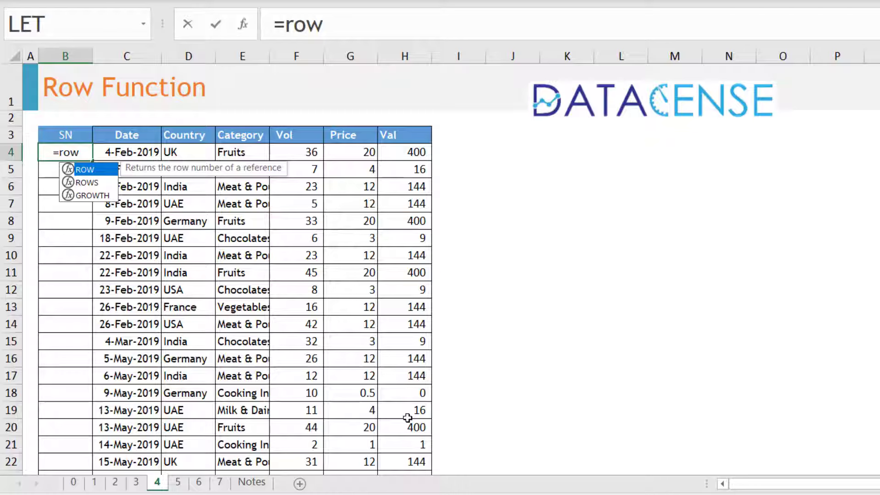
key("Tab")
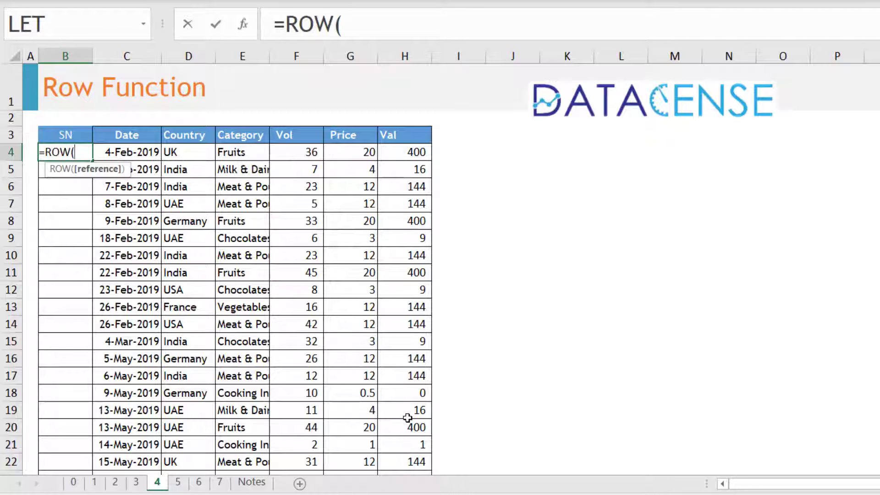
type(")")
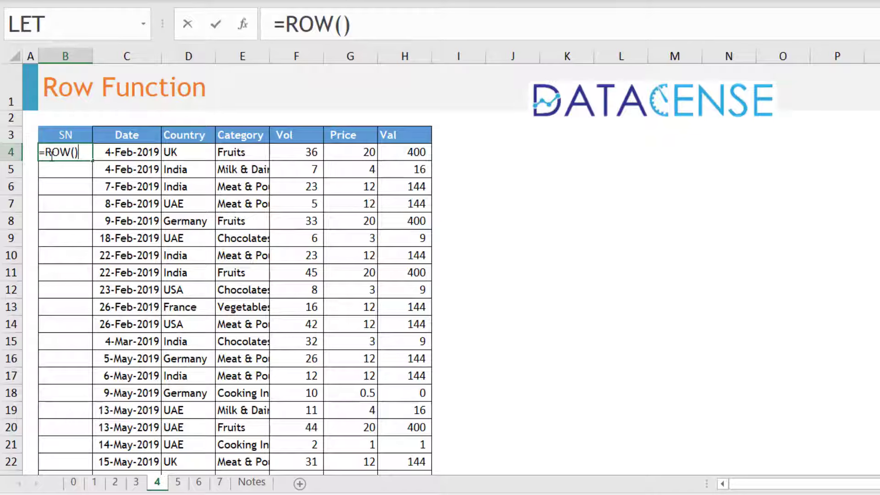
key("Return")
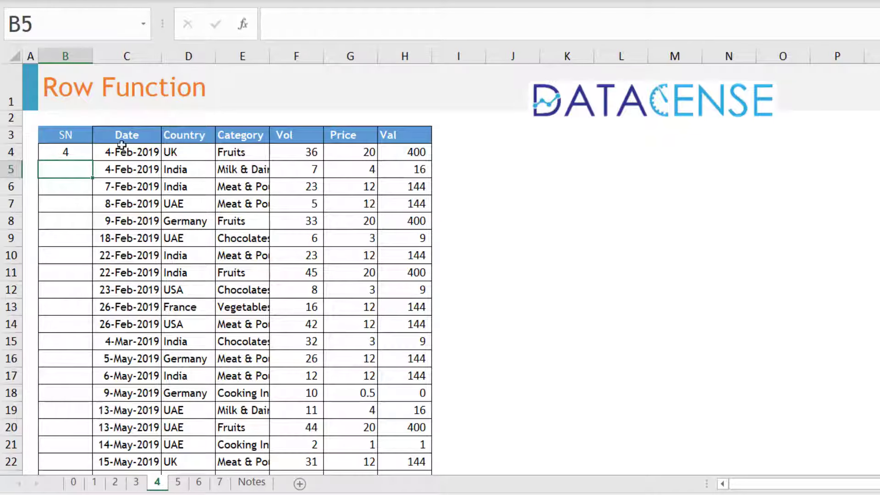
- Extend the formula in B4 to =ROW()-3 to subtract the rows above the first data row
left_click_drag(78, 152, 403, 152)
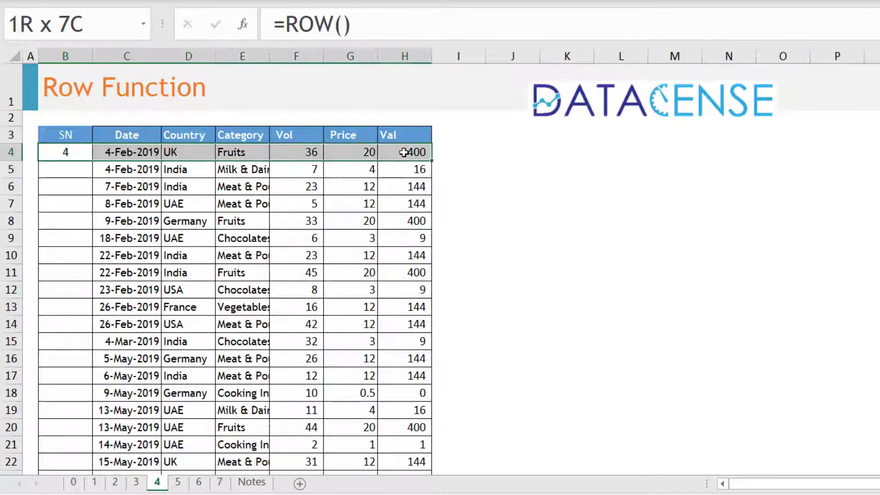
double_click(84, 152)
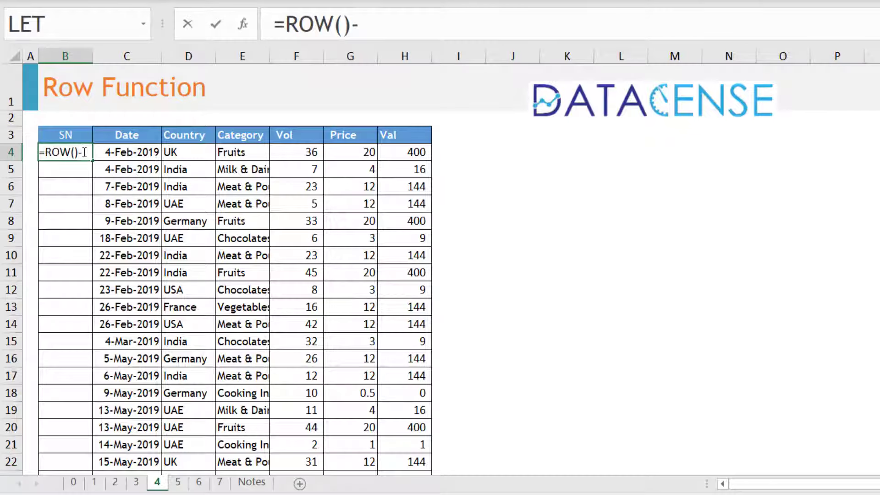
type("-3")
key("Return")
- Copy the formula in B4 down the SN column to the last data row and review the numbering
left_click(81, 151)
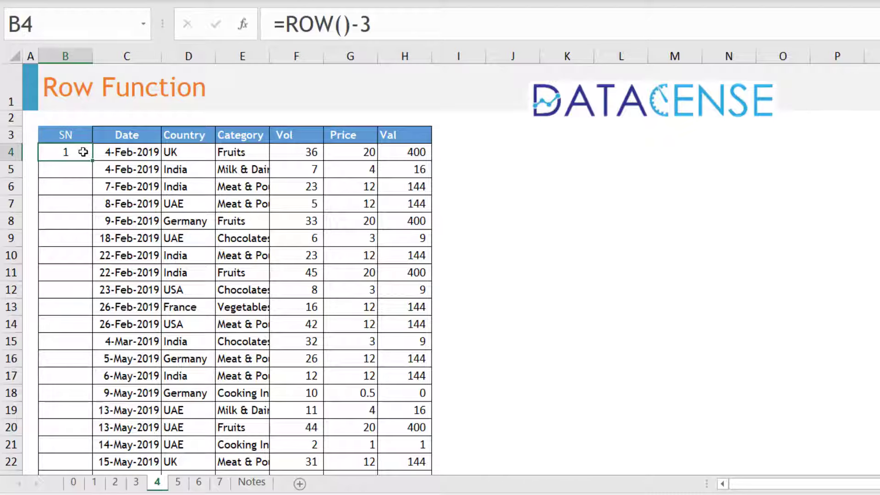
double_click(91, 160)
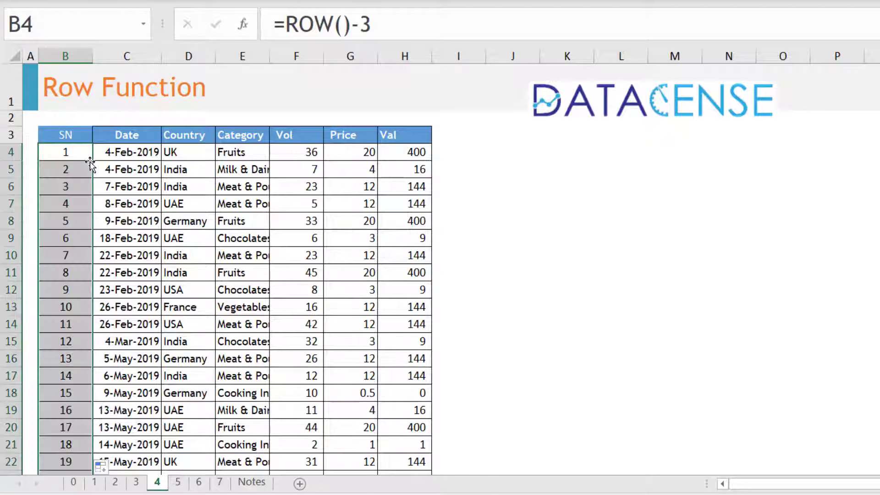
scroll(68, 397, "down", 18)
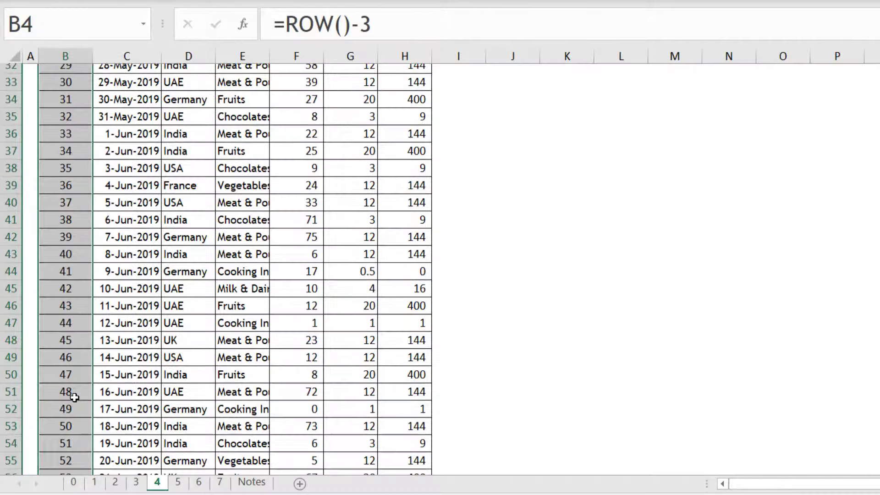
scroll(74, 397, "up", 18)
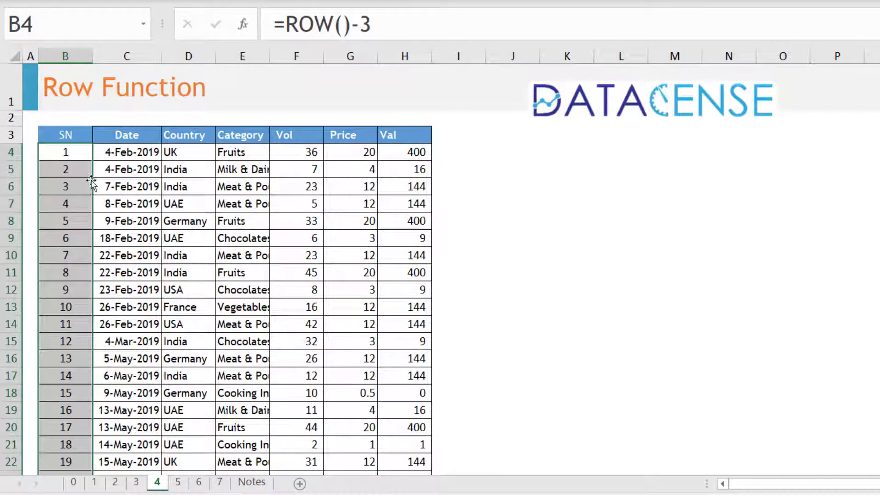
- Delete rows 13 to 19 from the sheet and check the SN formula in cell B8
left_click(74, 153)
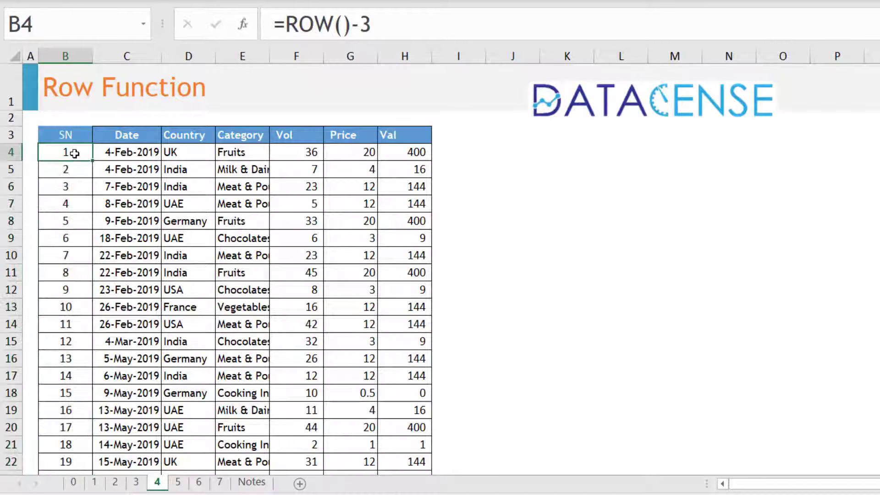
left_click_drag(11, 306, 7, 414)
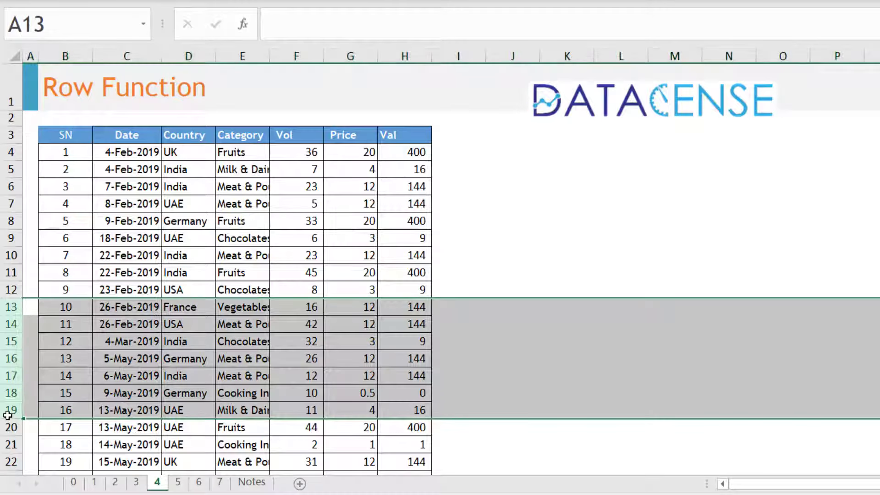
key("ctrl+minus")
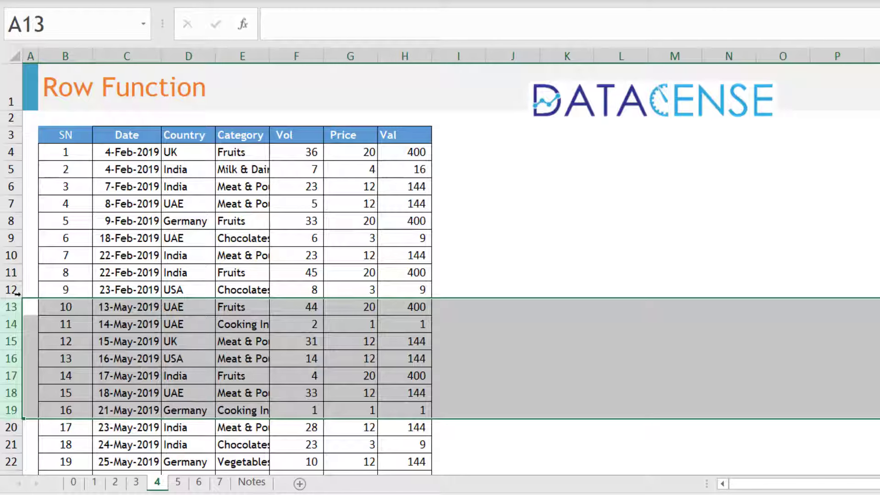
double_click(80, 222)
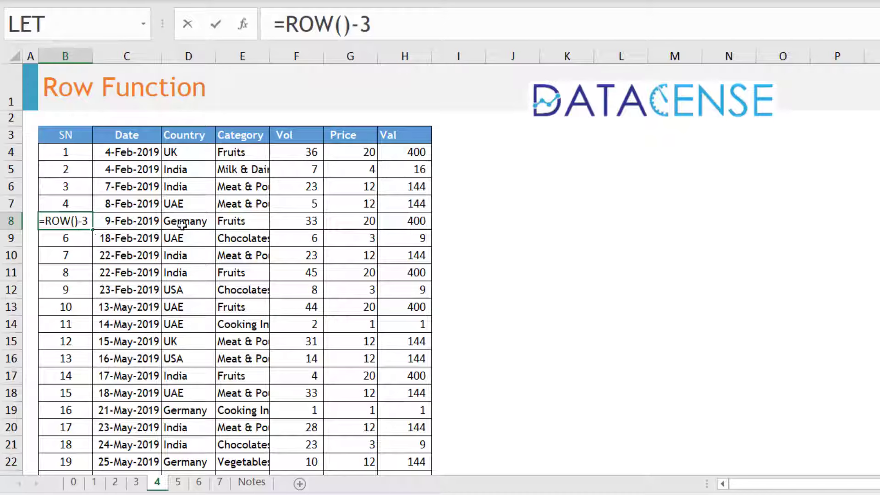
key("ctrl+Return")
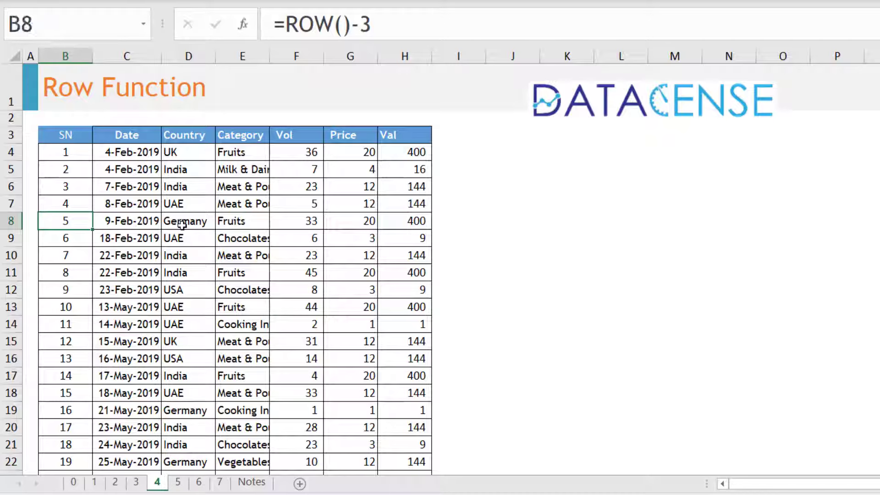
- On sheet 5, enter the formula =COUNTA($C$4:C4) in cell B4, with the range's start locked as an absolute reference
left_click(178, 483)
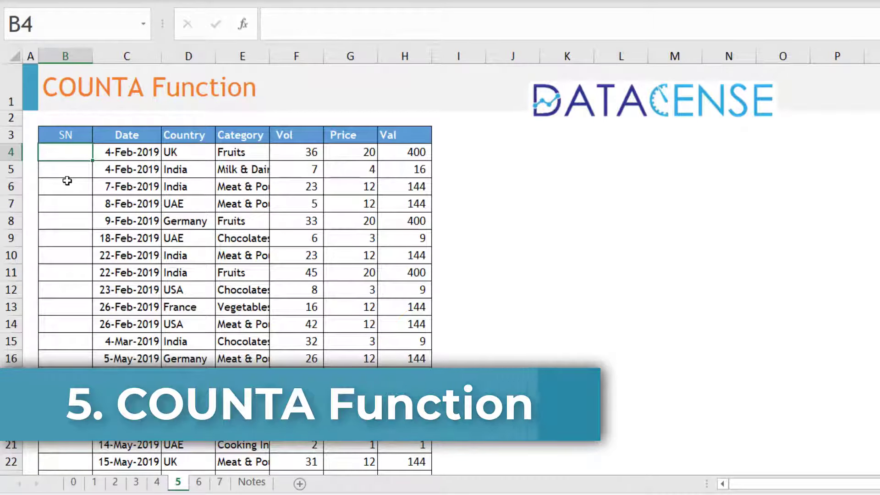
type("=cou")
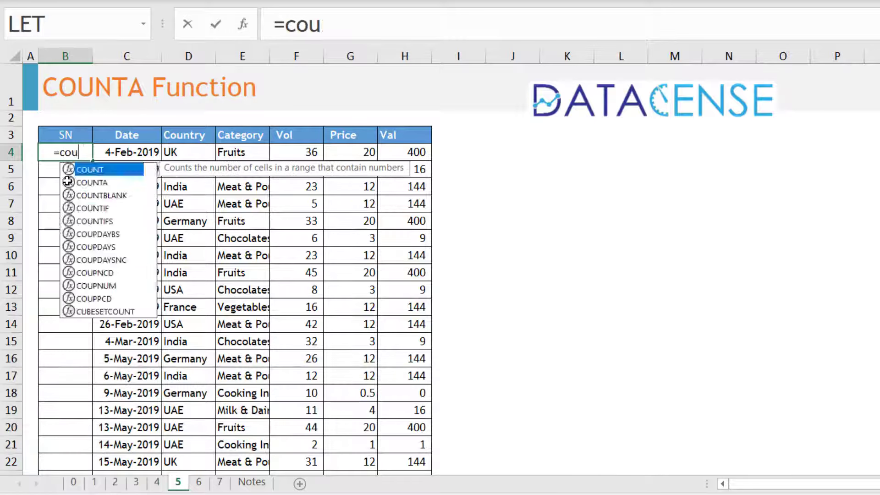
type("nta")
key("Tab")
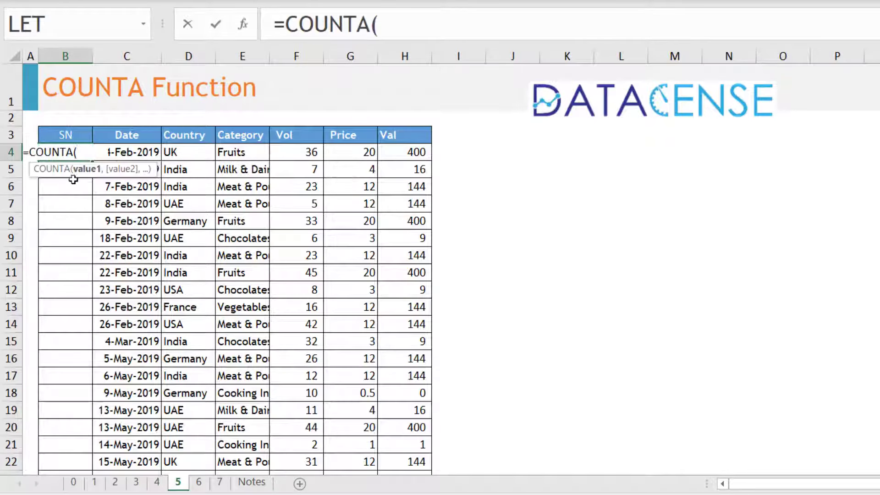
left_click(149, 149)
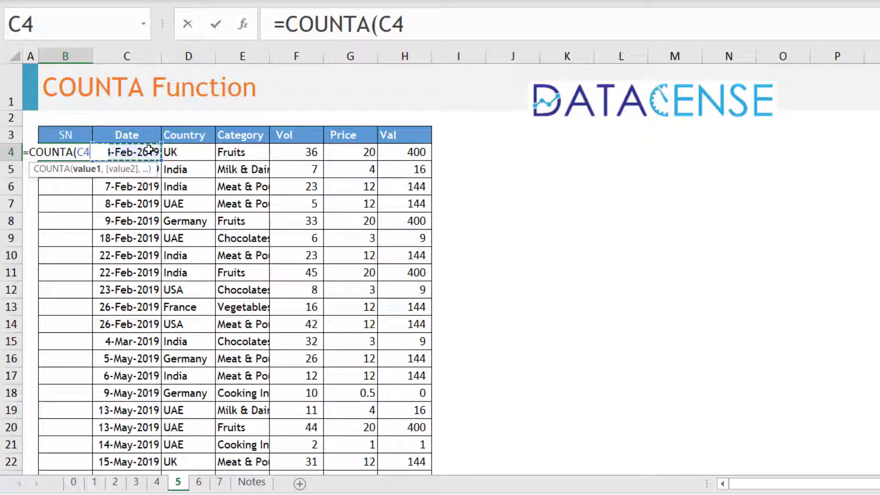
type(":")
left_click(150, 150)
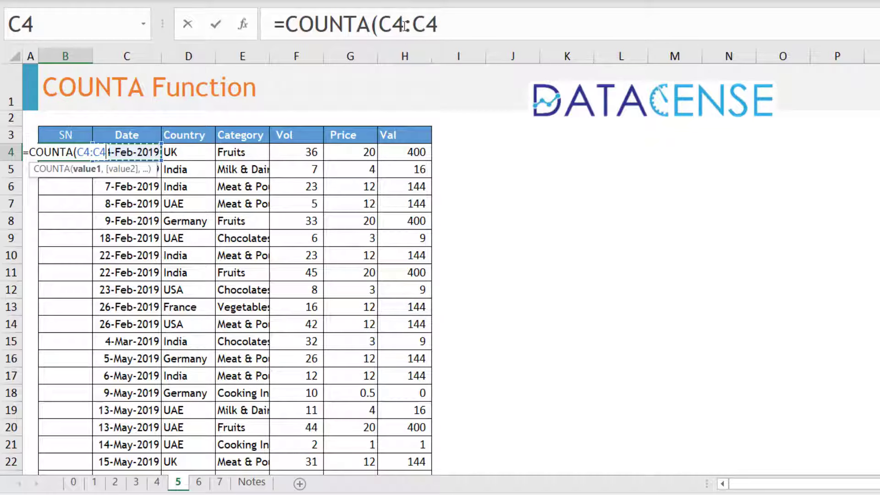
left_click_drag(438, 25, 384, 22)
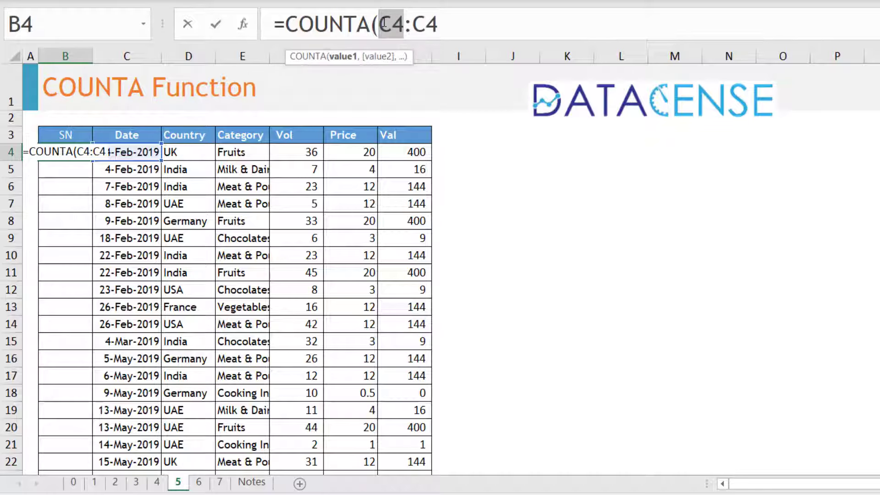
key("F4")
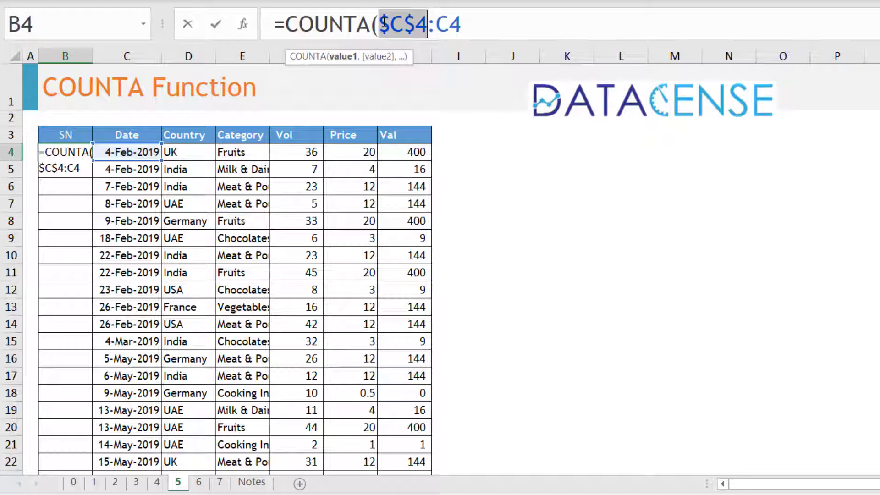
key("Return")
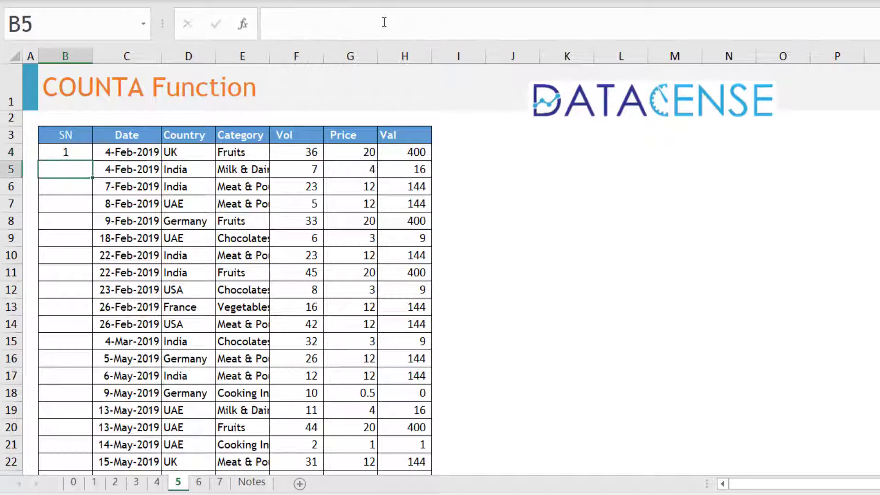
- Examine the date in C4 and the relative end reference in the COUNTA formula of cell B4
left_click(121, 152)
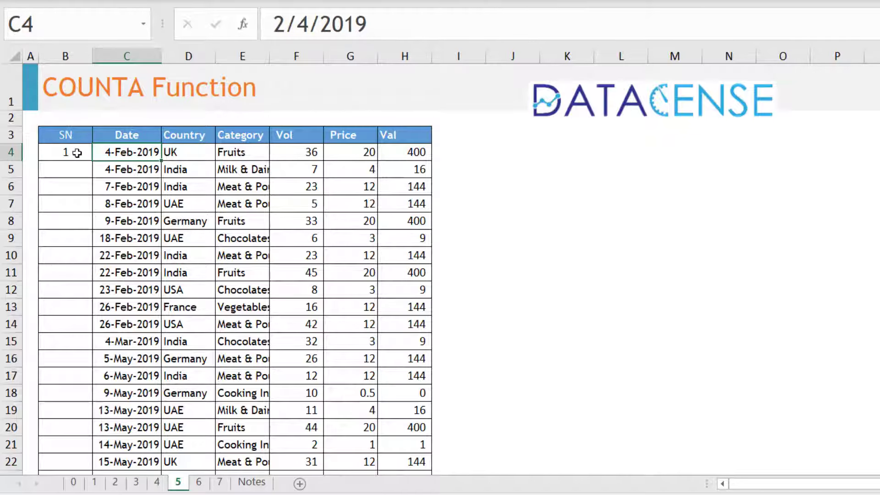
left_click(77, 152)
left_click(441, 24)
double_click(441, 24)
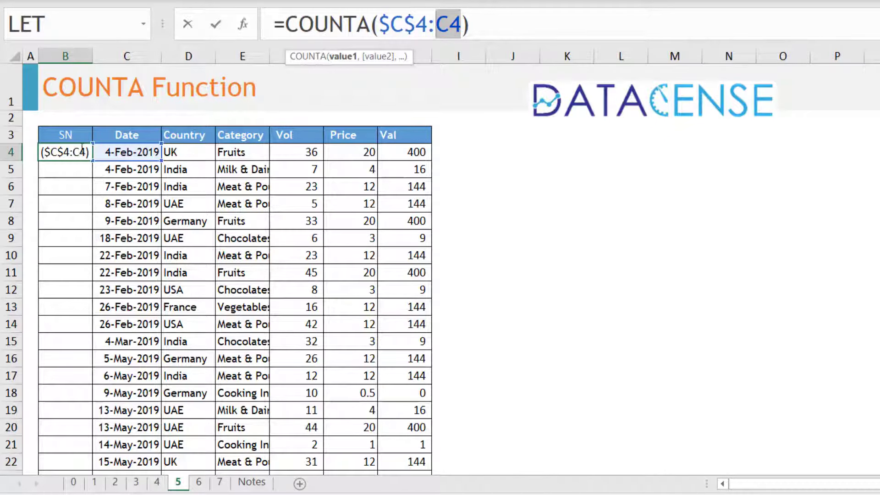
key("Escape")
- Copy the COUNTA formula from B4 to B5, check it, and fill it down the SN column to the last data row
left_click_drag(92, 163, 91, 176)
left_click(80, 169)
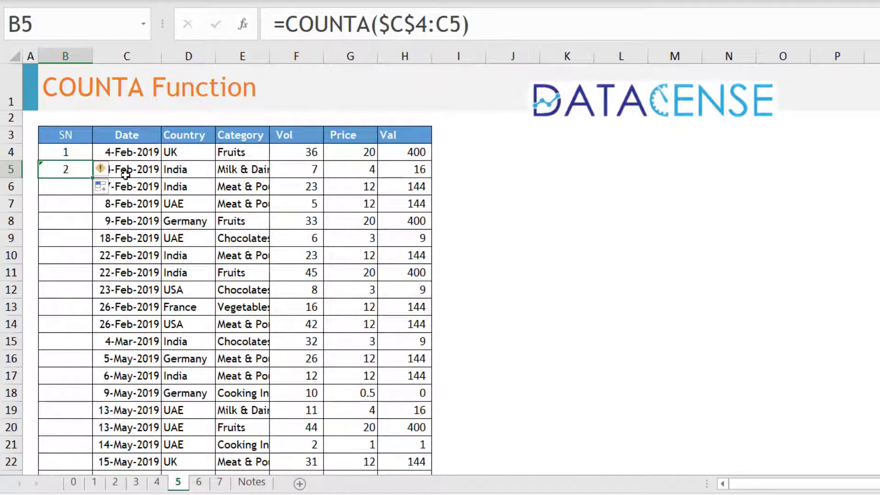
double_click(93, 177)
scroll(89, 298, "down", 17)
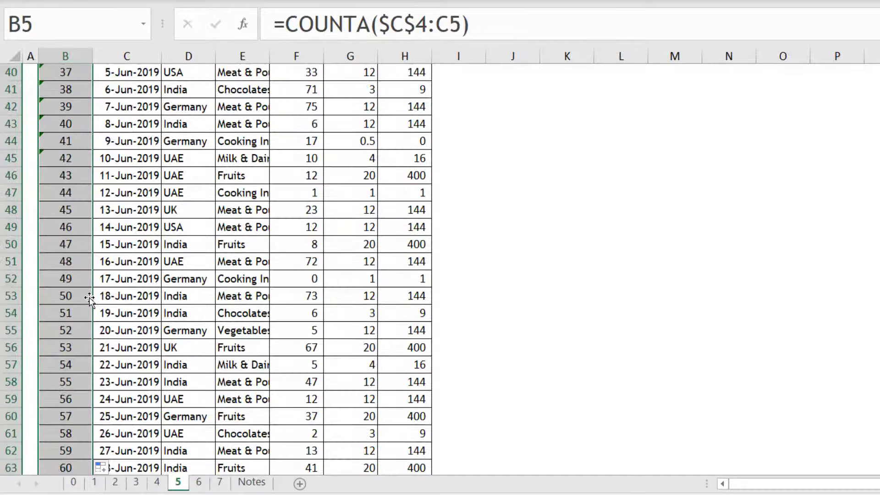
scroll(88, 298, "down", 5)
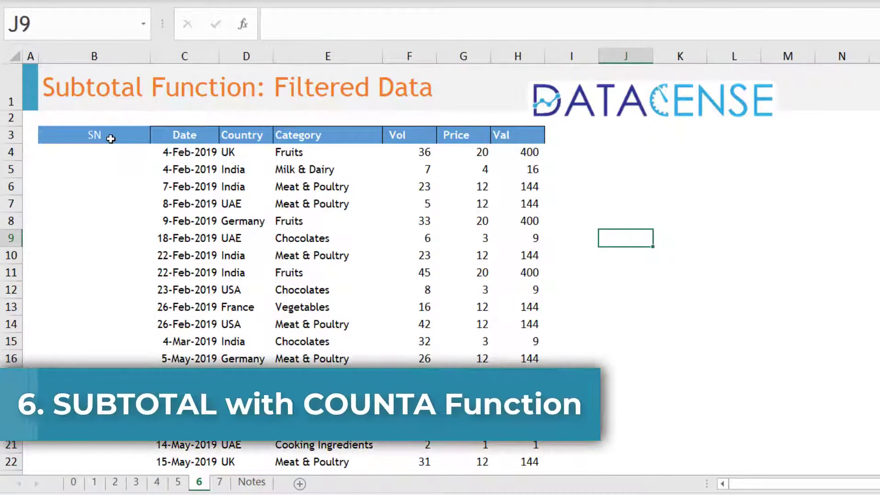
- On sheet 6, start a SUBTOTAL formula in cell B4 using function number 3 (COUNTA) and the range C4:C4
left_click(112, 152)
type("=SUBTOTAL(")
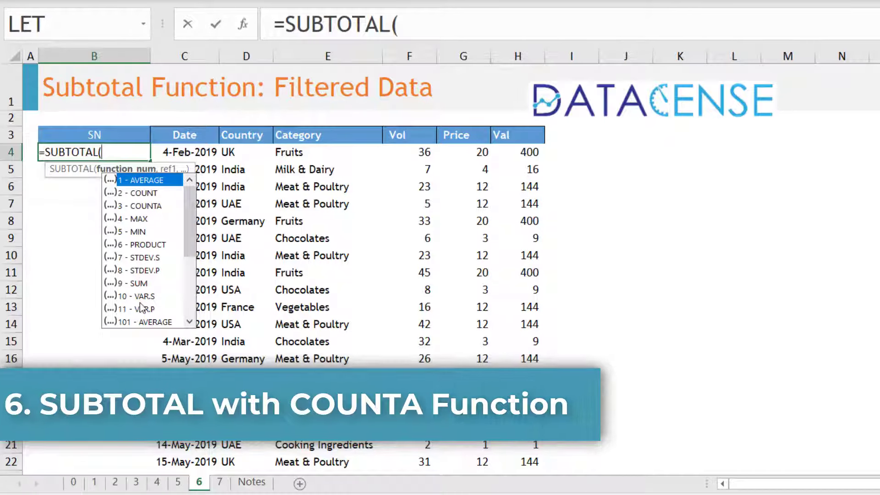
left_click(146, 206)
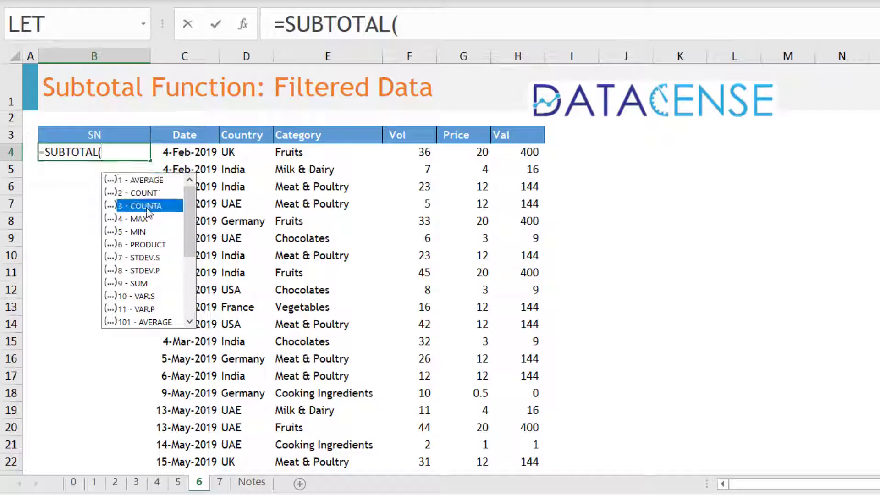
double_click(147, 210)
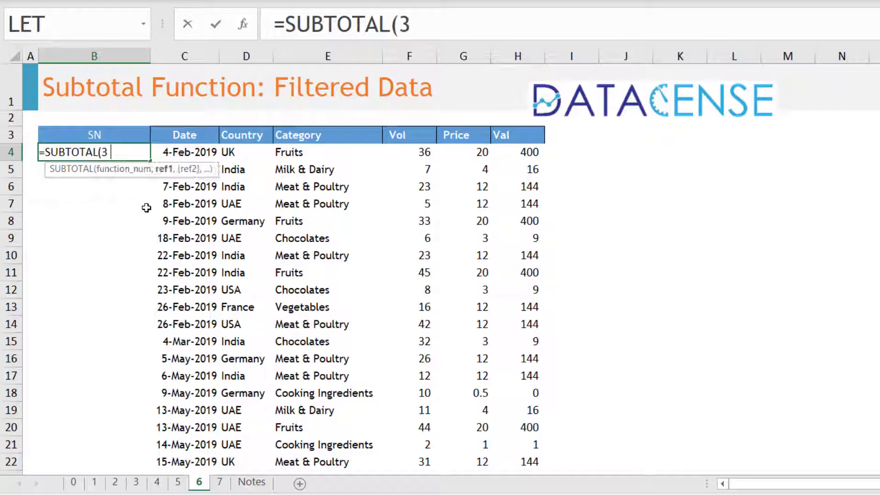
type(",")
left_click(193, 152)
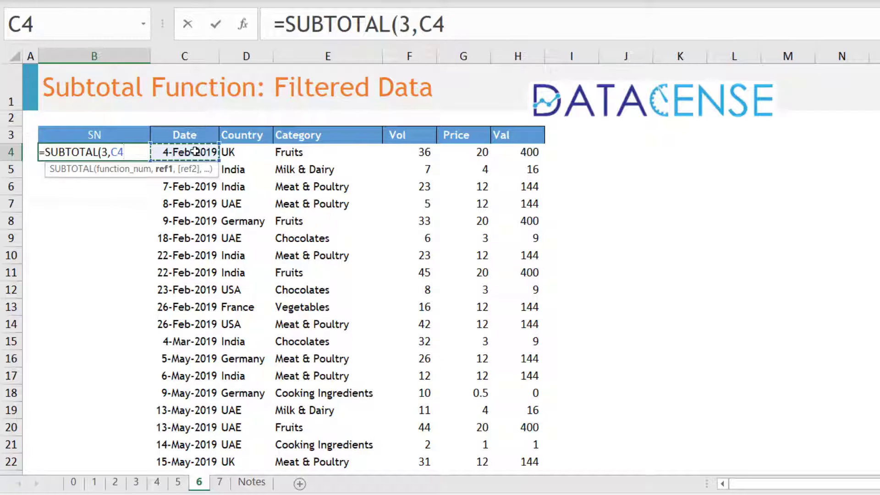
type(":")
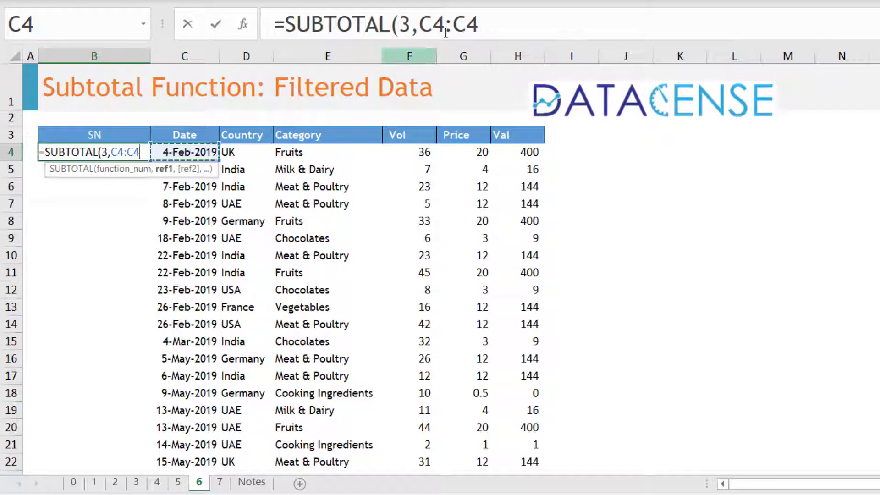
- Lock the range's start as an absolute reference and complete the B4 formula as =SUBTOTAL(3,$C$4:C4)
left_click_drag(478, 23, 425, 21)
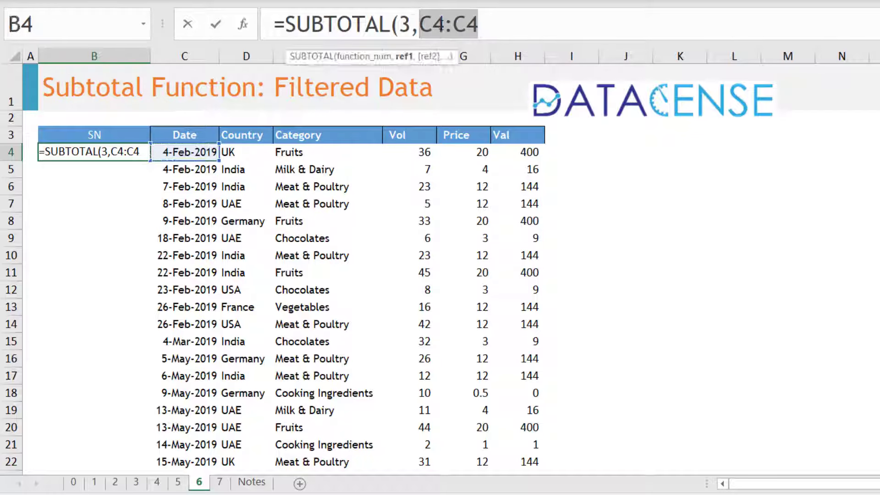
double_click(421, 20)
key("F4")
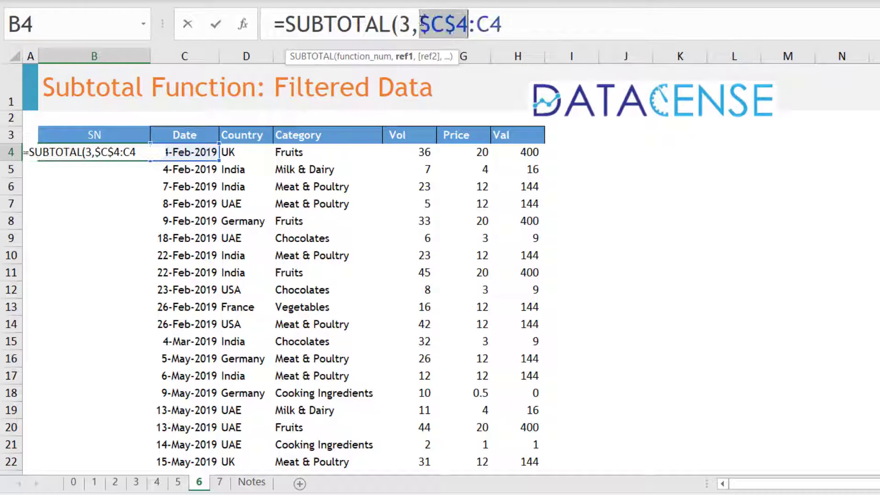
left_click(532, 26)
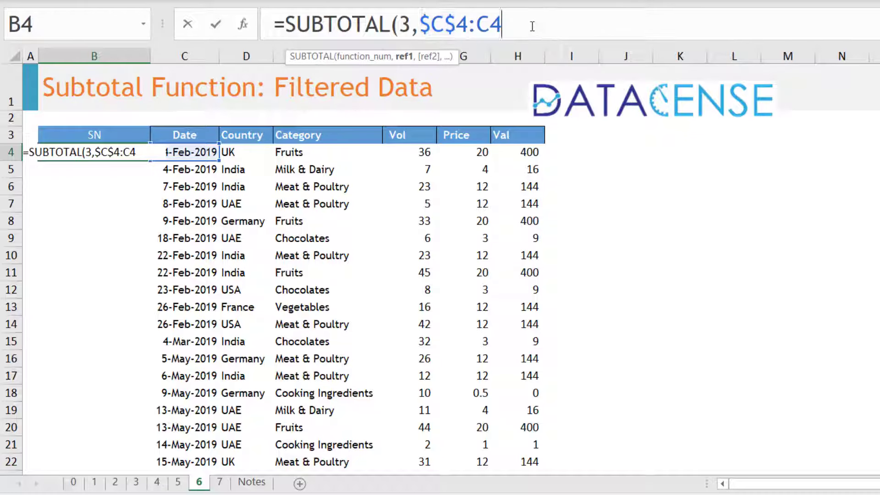
type(")")
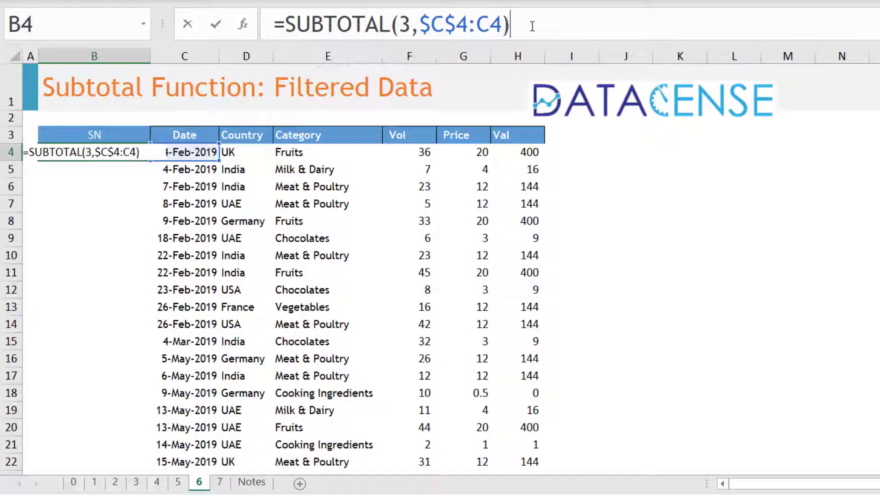
key("Return")
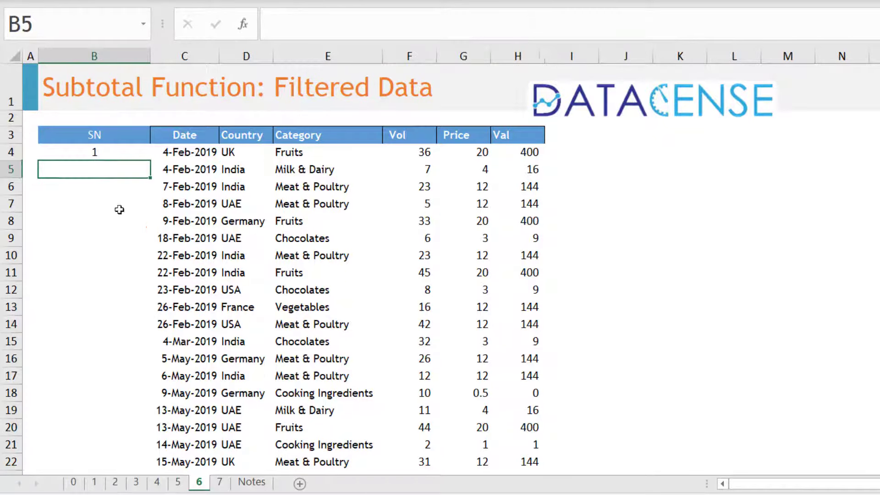
- Fill the SUBTOTAL formula from B4 down the SN column to the last data row
left_click(122, 151)
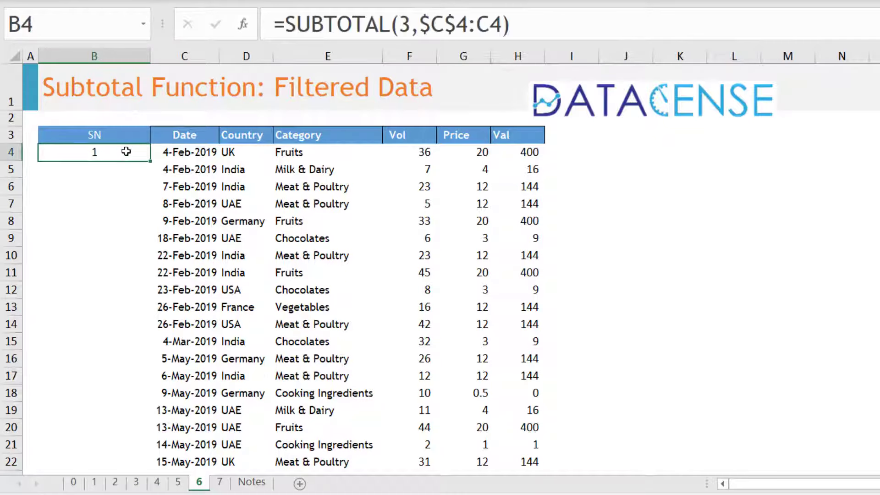
double_click(151, 160)
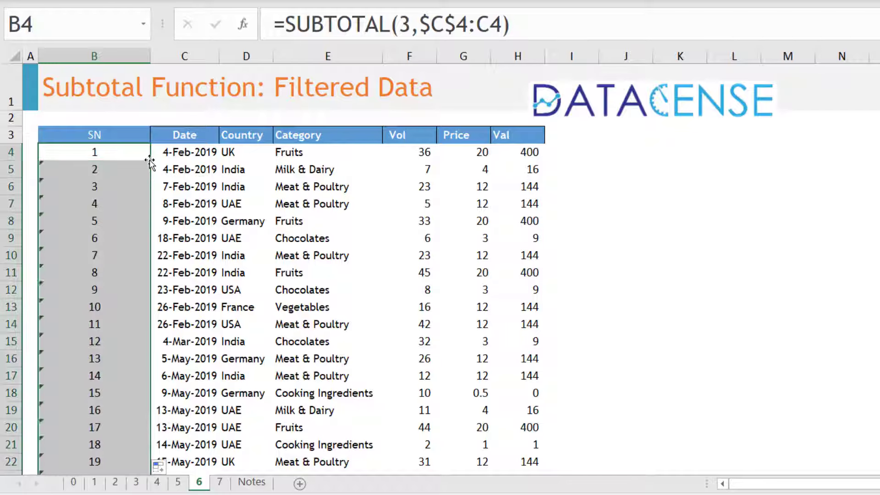
left_click(205, 169)
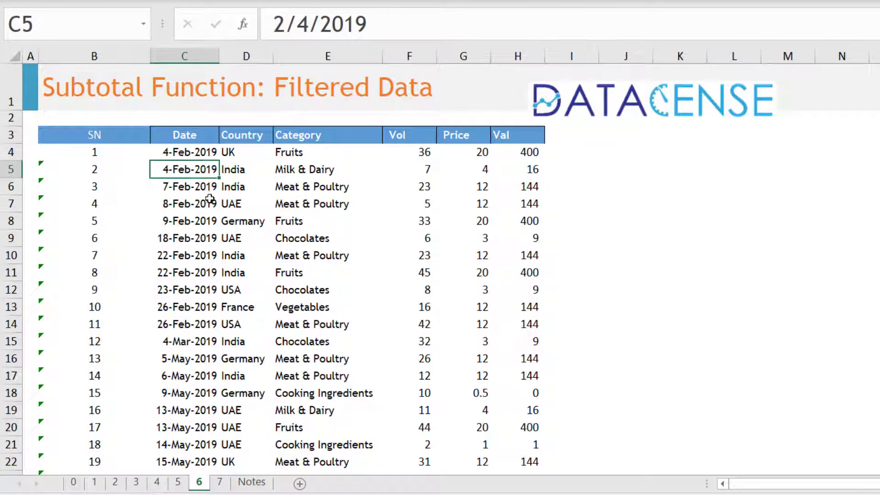
- Add filters to the header row B3:H3 and filter the Country column to show only UK
left_click_drag(118, 134, 503, 136)
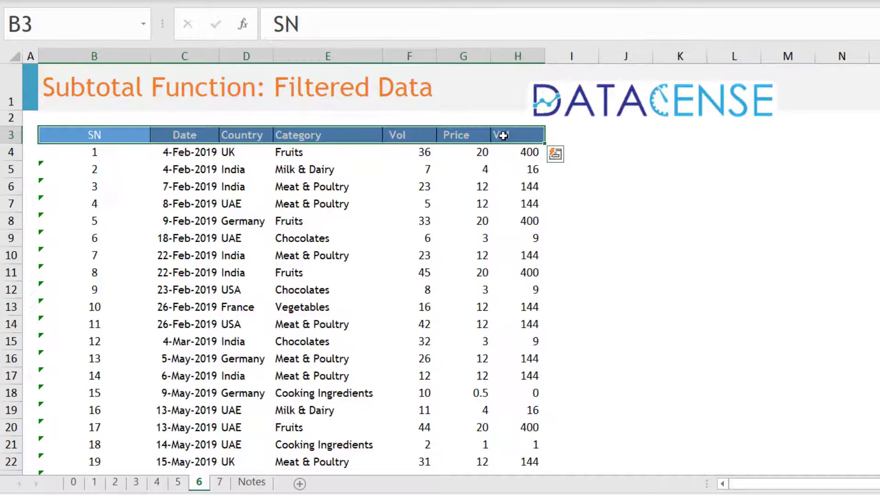
key("ctrl+shift+l")
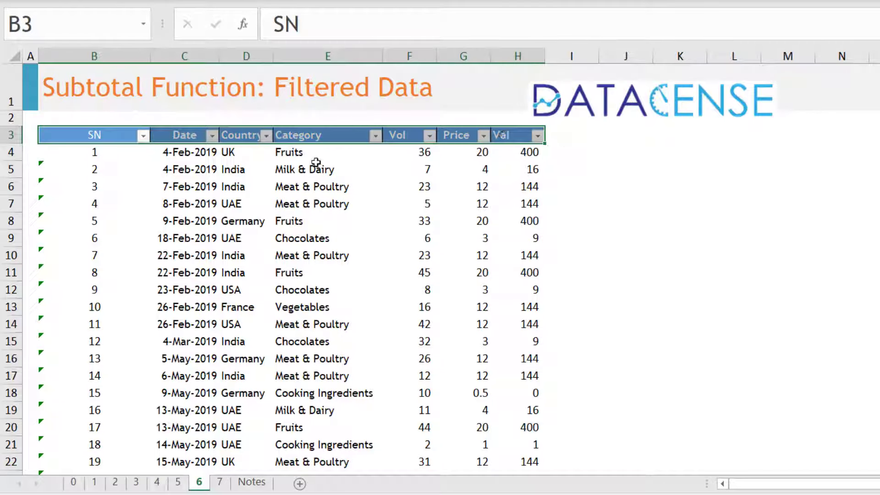
left_click(266, 135)
left_click(114, 318)
left_click(120, 384)
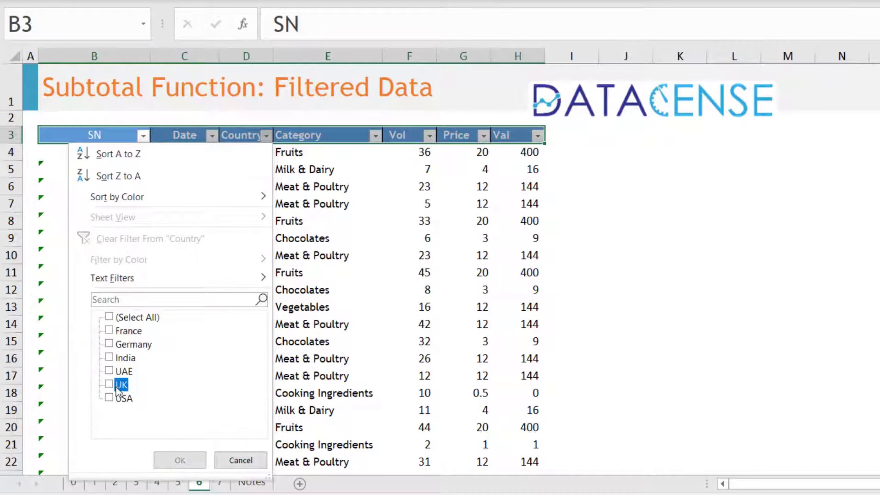
left_click(179, 460)
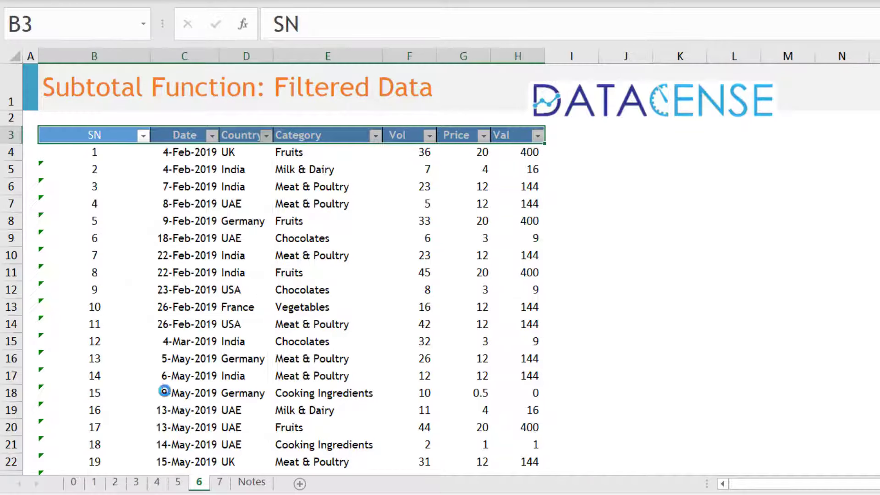
- Examine the serial numbers of the filtered rows and the range reference in B4's SUBTOTAL formula
left_click(112, 152)
left_click_drag(112, 168, 119, 284)
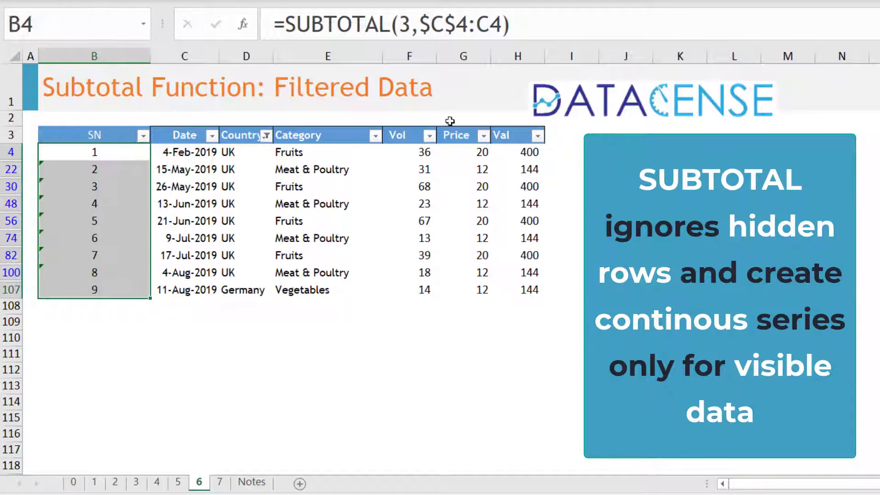
left_click_drag(420, 24, 510, 35)
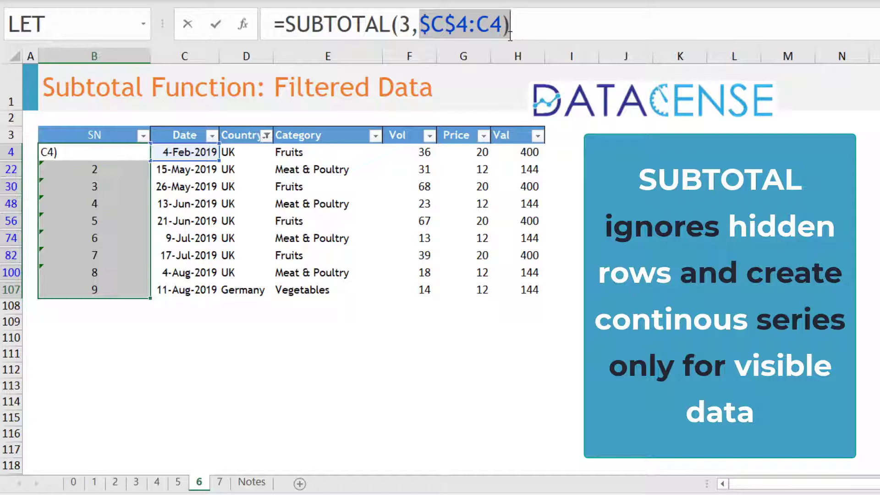
key("Escape")
- Change the Country filter from UK to India and check the serial numbers down to the last visible row
left_click(265, 134)
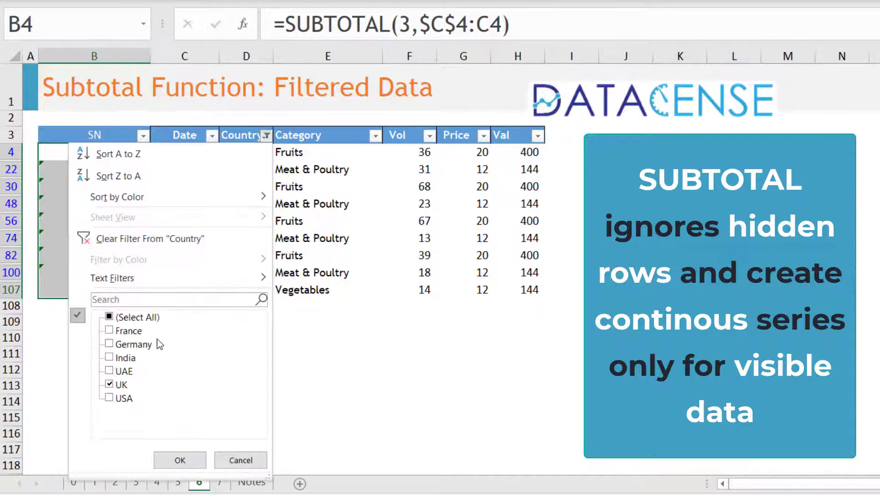
left_click(109, 384)
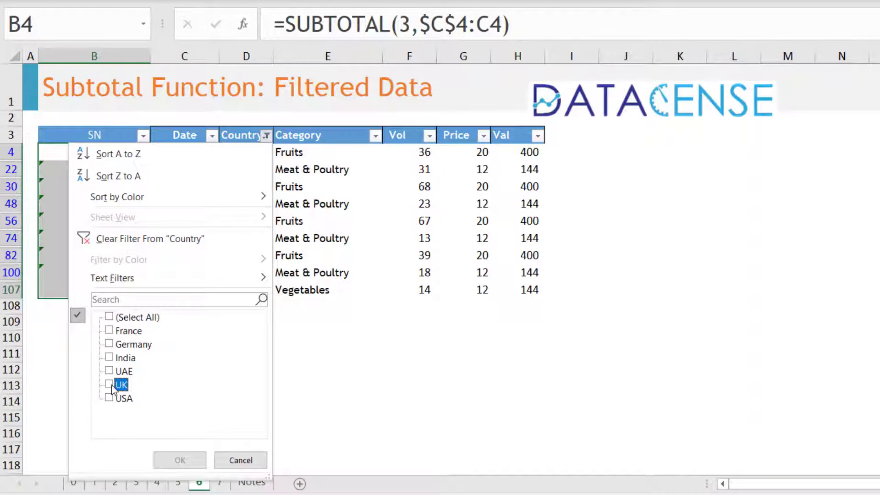
left_click(109, 357)
left_click(180, 460)
scroll(122, 239, "down", 3)
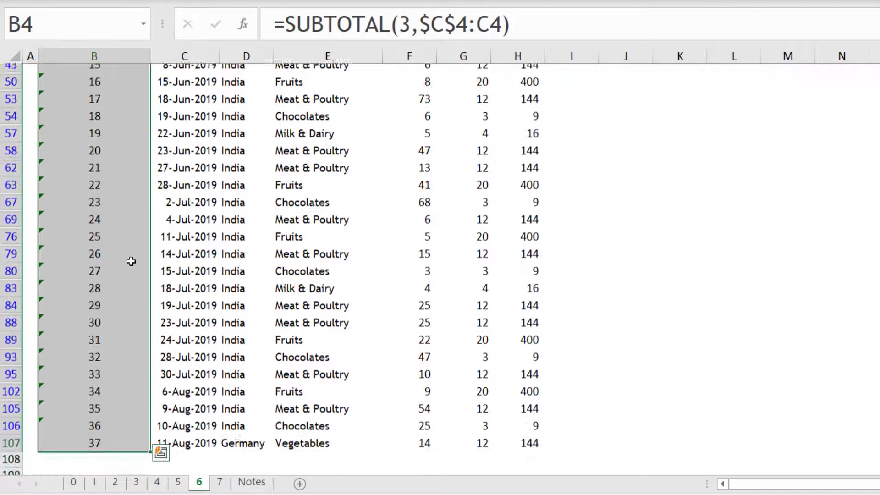
scroll(131, 261, "up", 6)
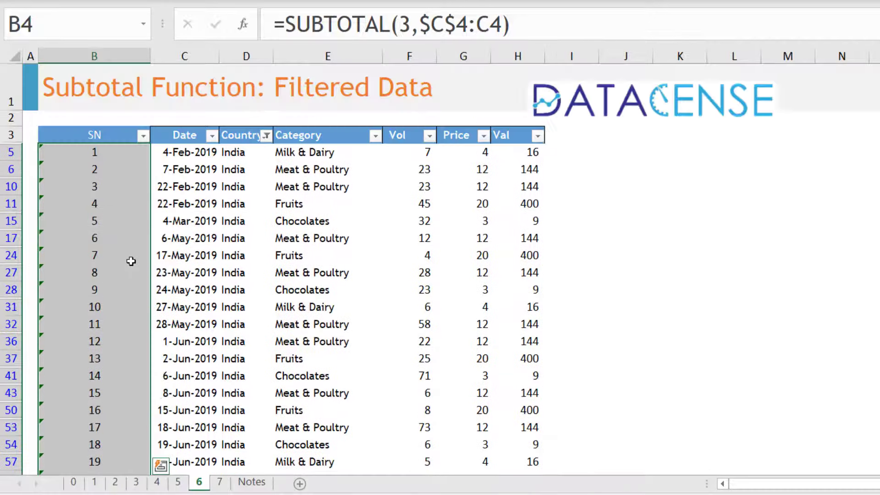
left_click(266, 136)
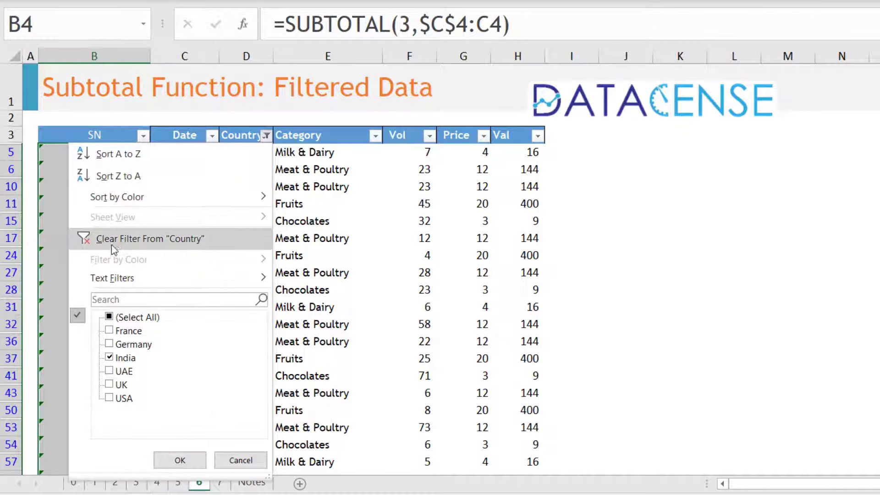
key("Escape")
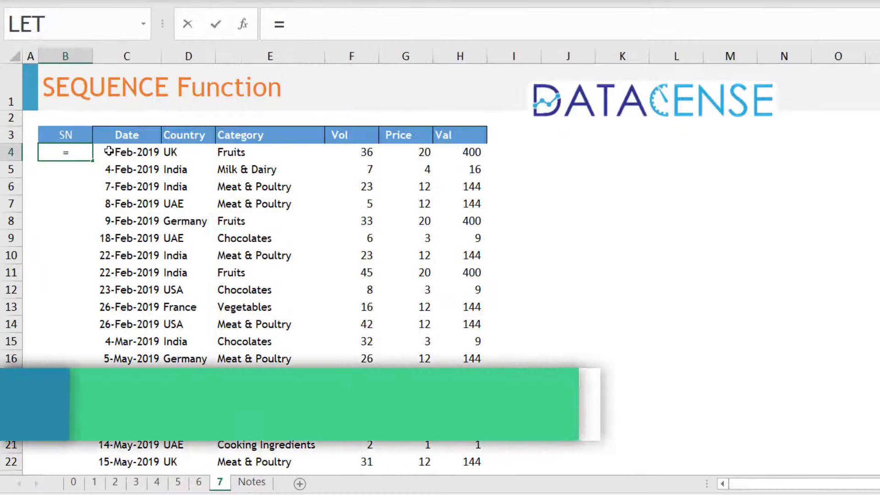
- On sheet 7, try the formula =SEQUENCE(15) in cell B4, and clear it from the cell
type("sequ")
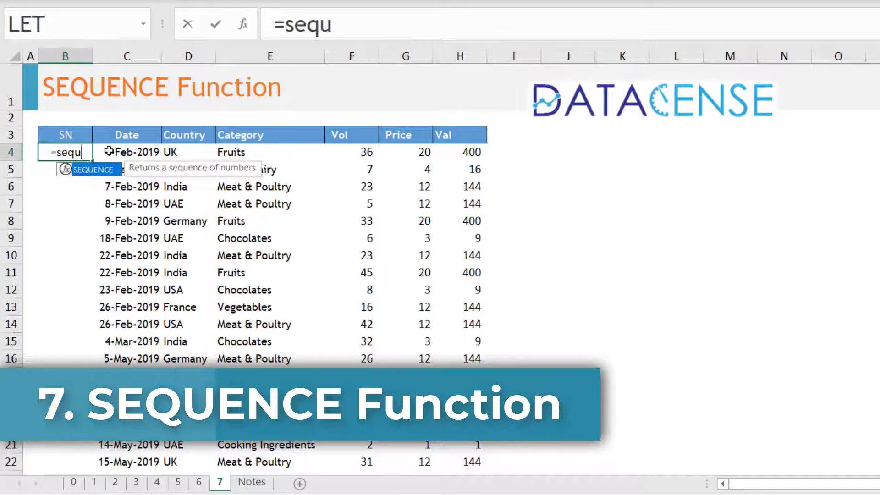
key("Tab")
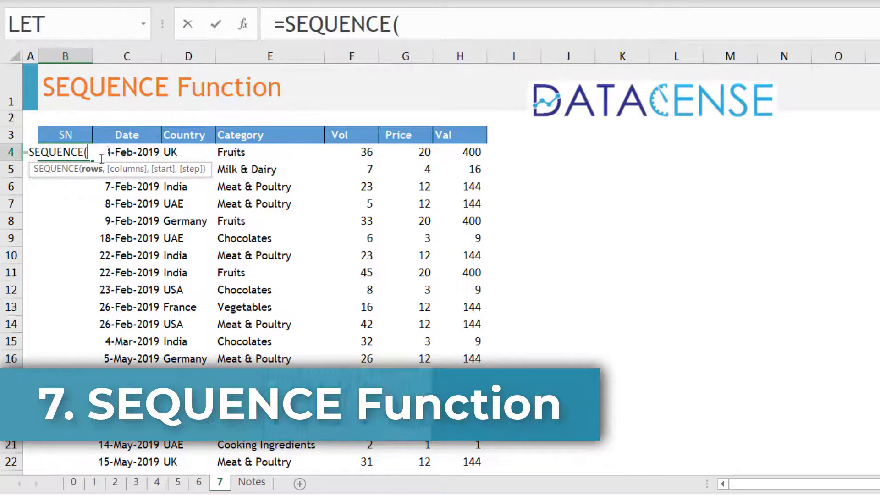
type("15")
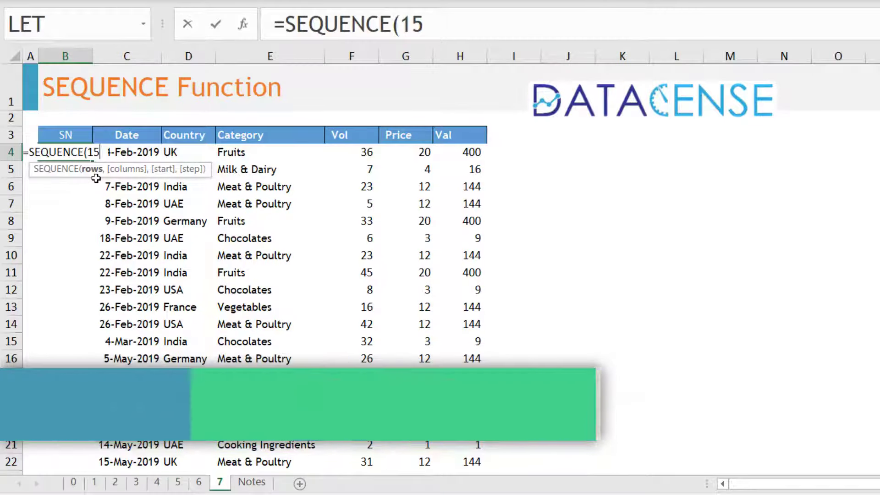
key("Return")
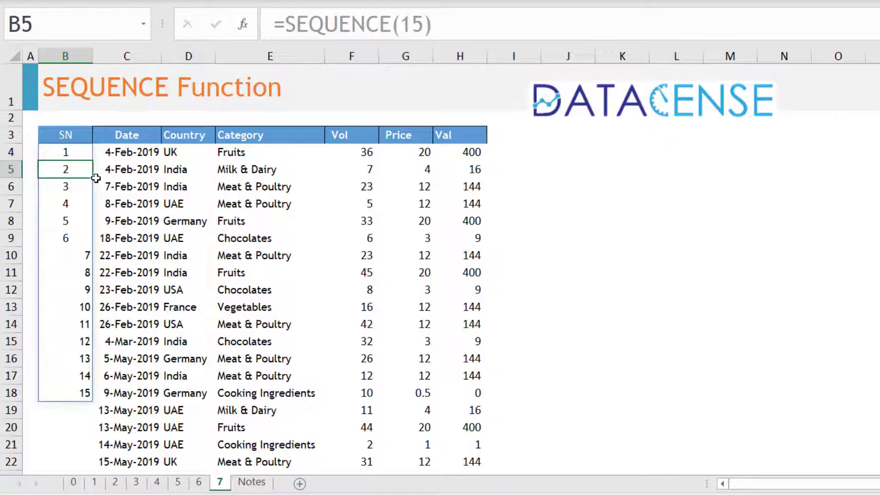
key("Up")
key("Delete")
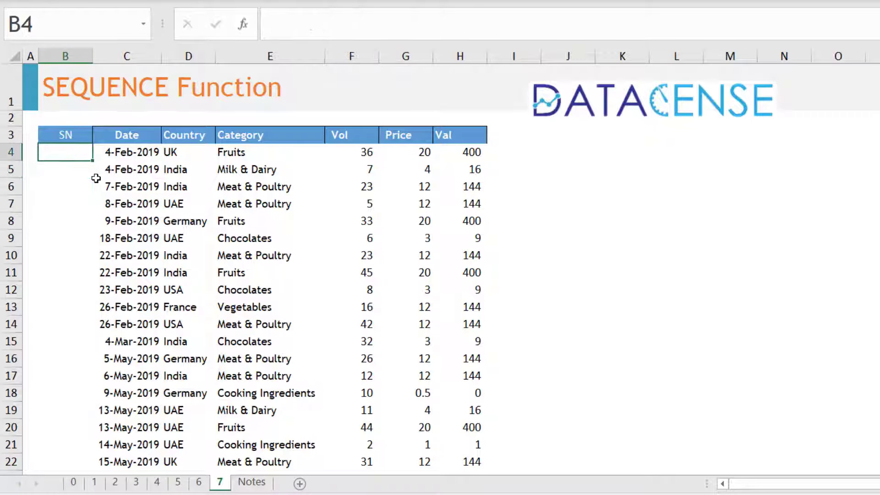
- Enter the formula =SEQUENCE(COUNTA(C:C)-1) in cell B4 to number all the data rows
type("=")
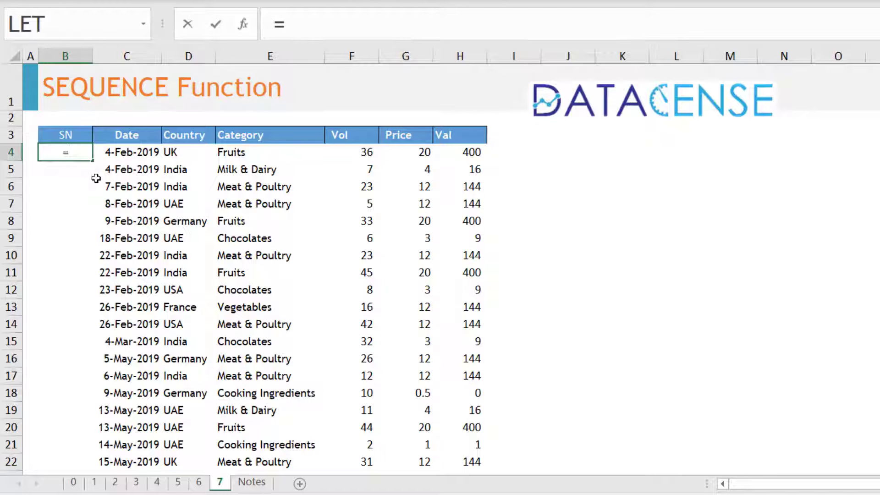
type("SEQUENCE(coun")
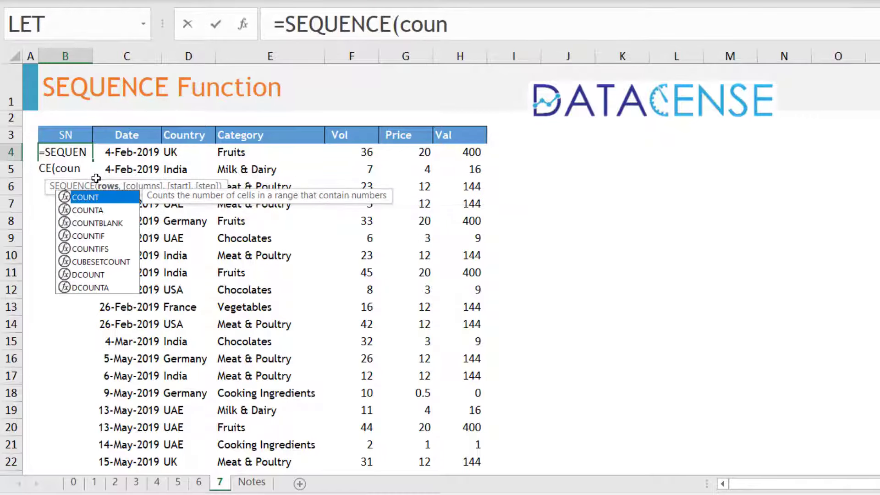
key("Down")
key("Tab")
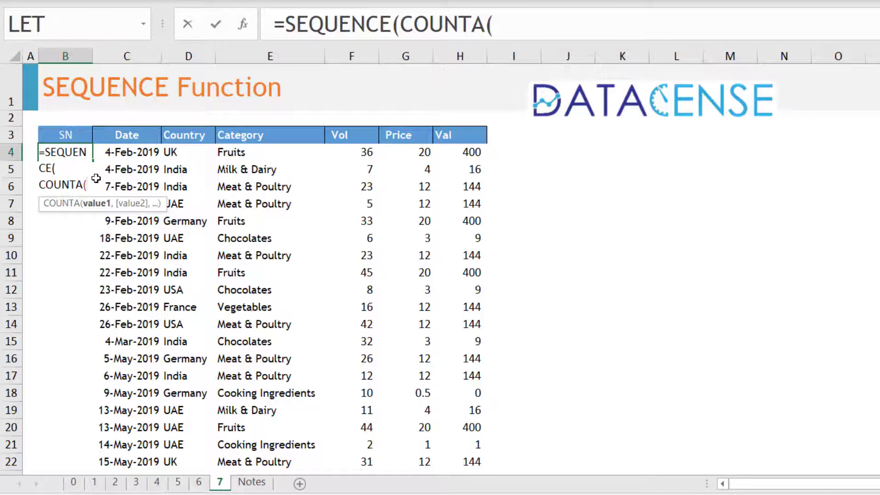
left_click_drag(66, 56, 514, 56)
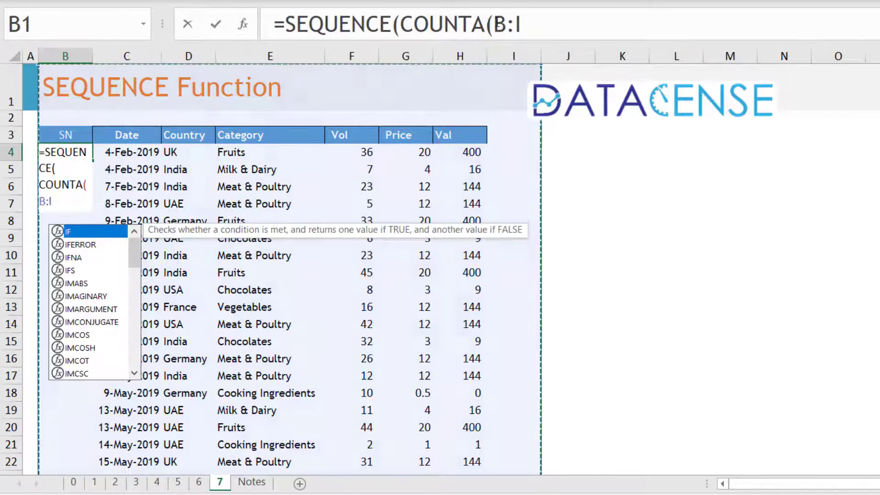
left_click_drag(494, 25, 522, 25)
type("C:C")
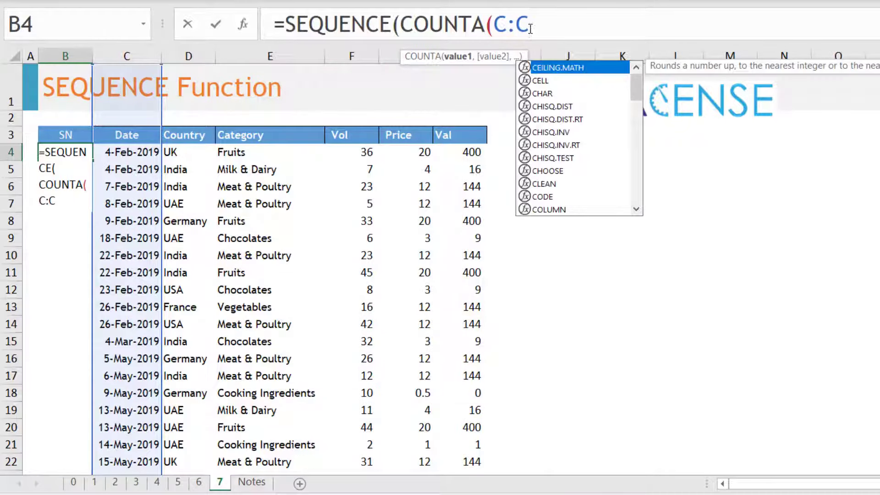
type("))")
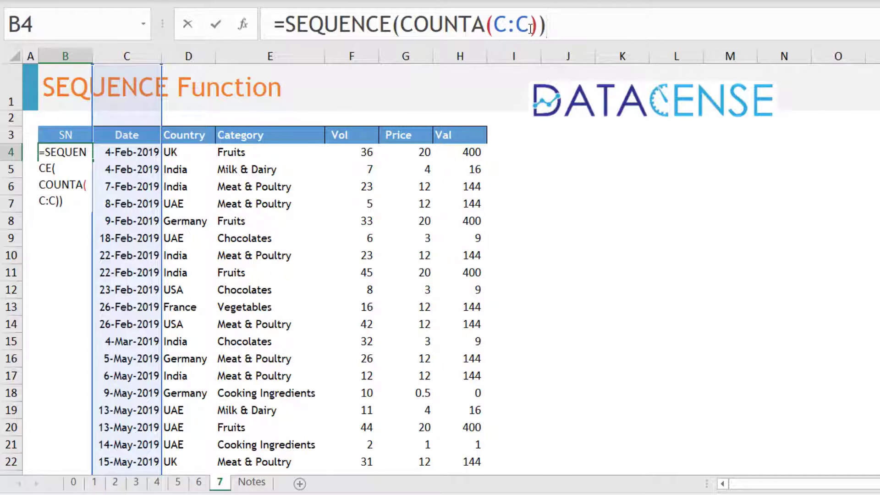
left_click(540, 25)
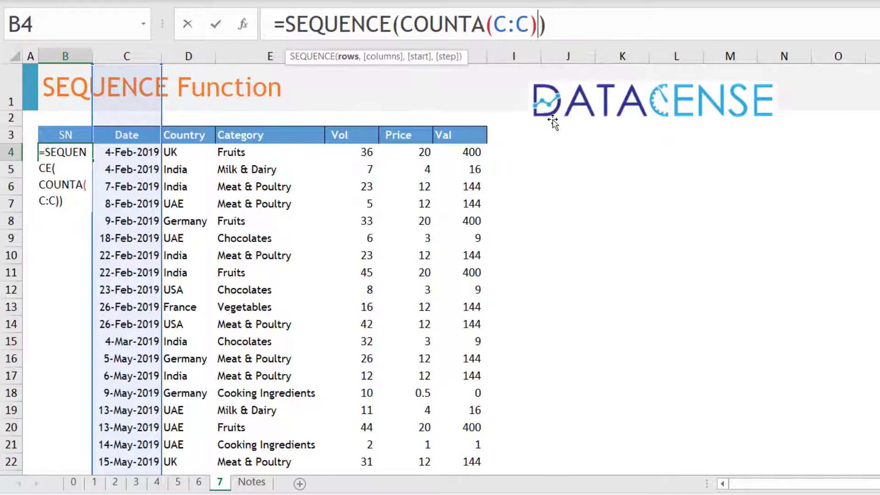
type("-1")
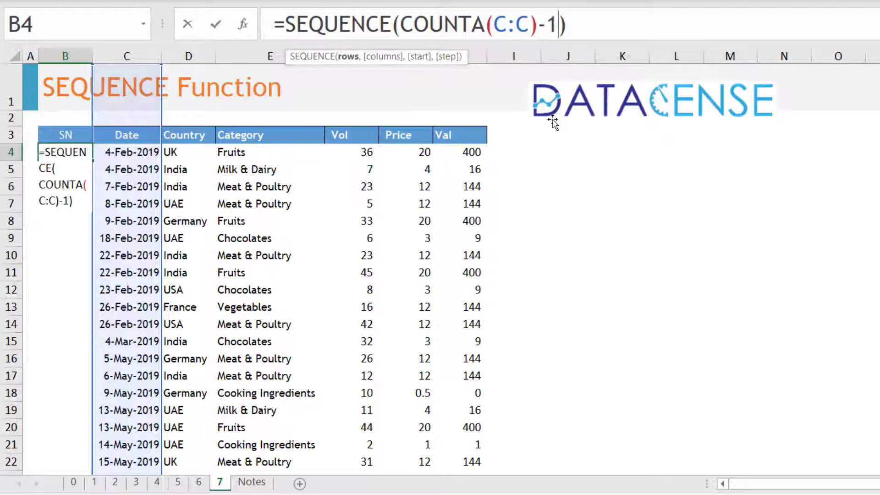
key("Return")
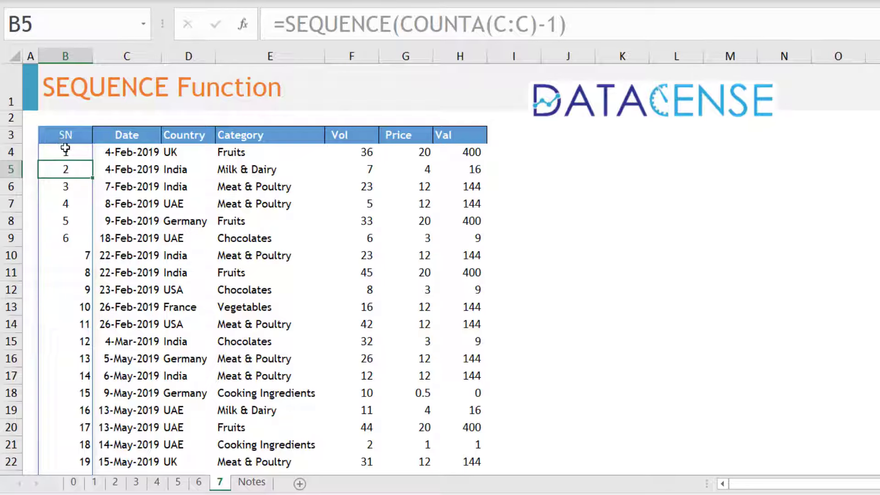
- Copy the records in C101:H104 and paste them below the last data row, starting at C108
key("ctrl+Down")
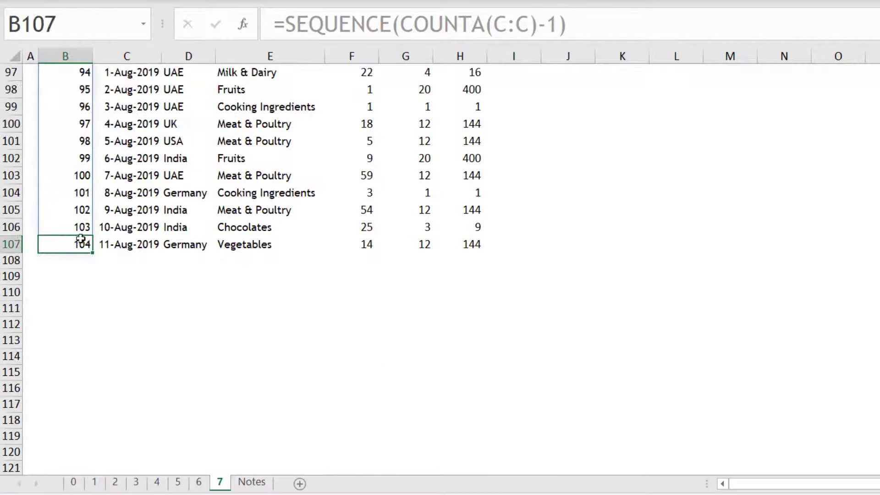
left_click(131, 260)
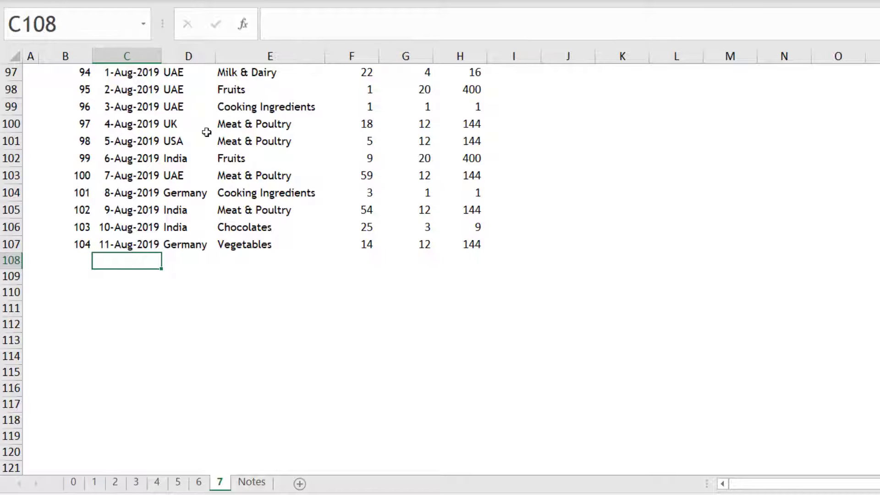
left_click_drag(117, 137, 447, 199)
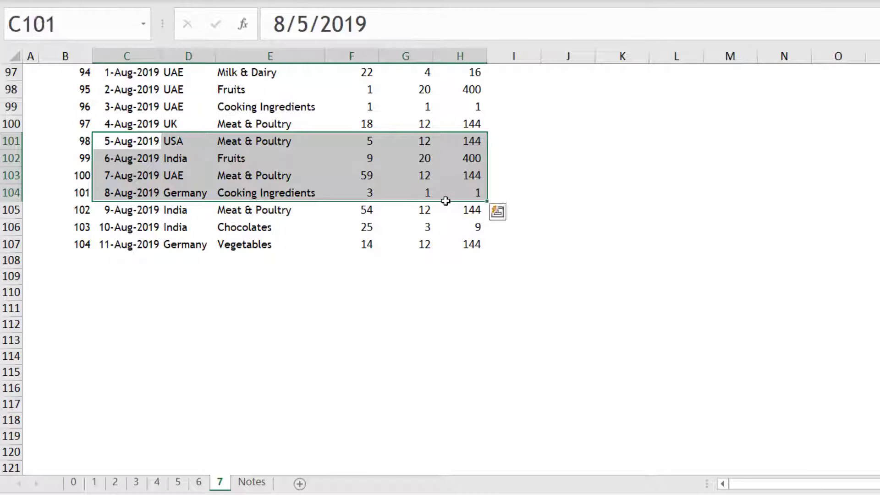
key("ctrl+c")
left_click(120, 259)
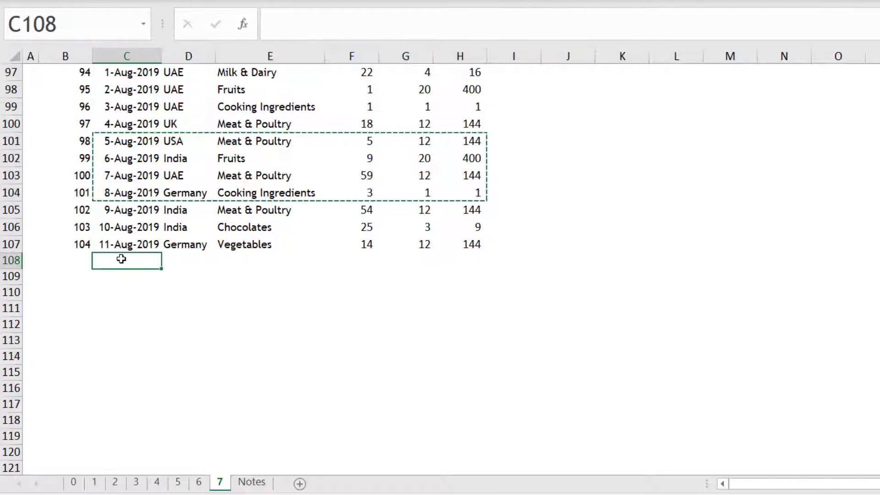
key("ctrl+v")
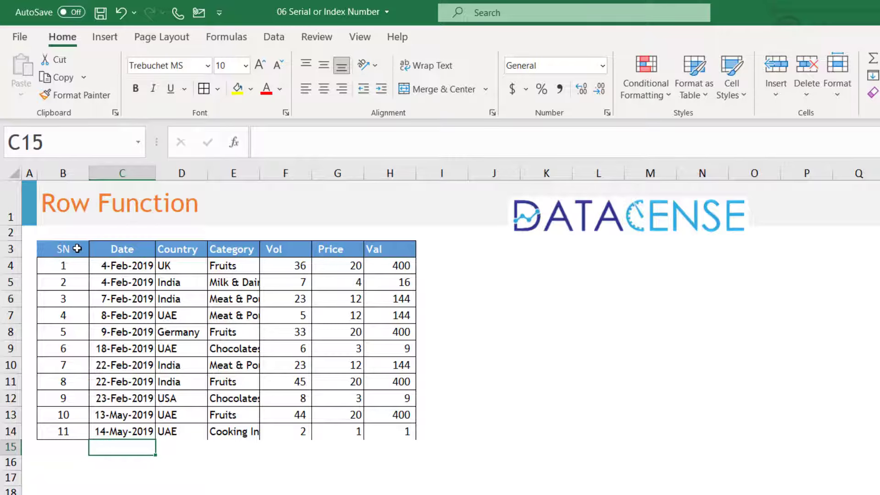
- On sheet 4, check the ROW formula in B12 and convert the range B3:H14 into a table with headers
left_click_drag(77, 248, 390, 431)
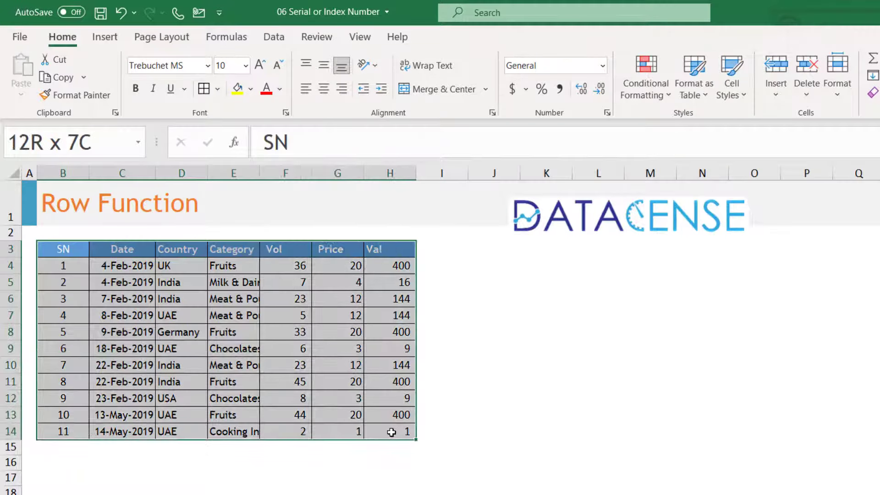
left_click(82, 397)
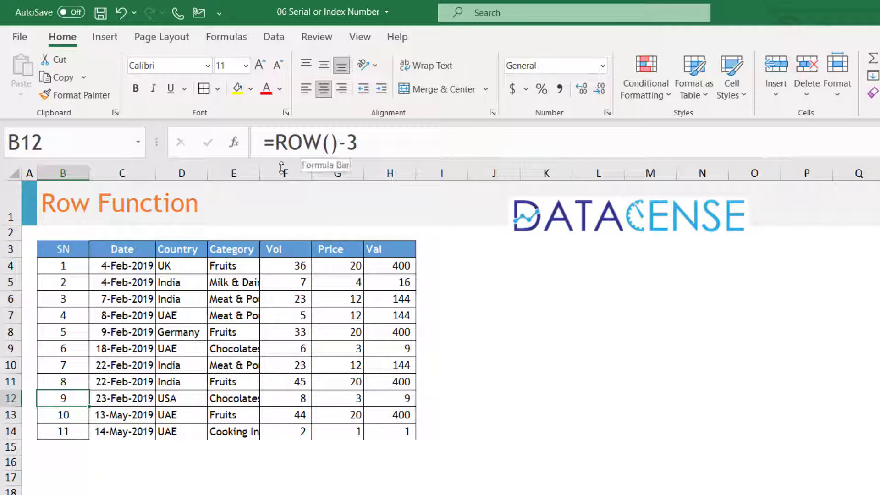
left_click_drag(72, 256, 406, 430)
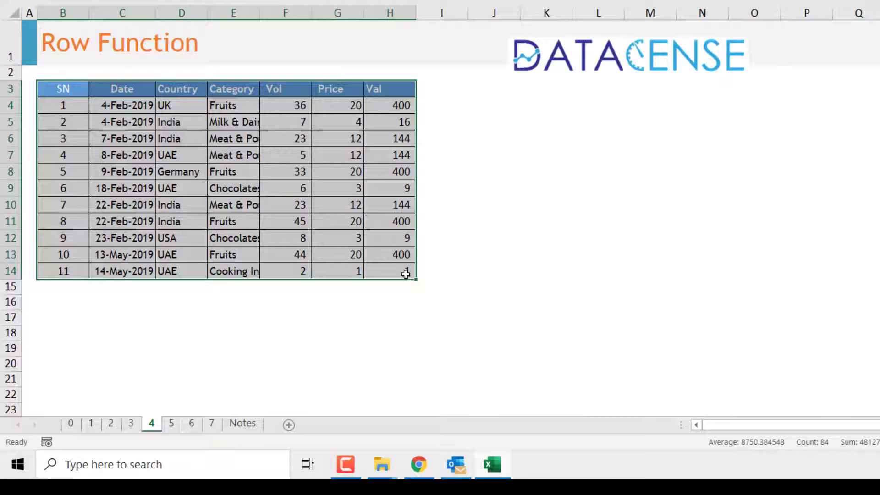
key("ctrl+t")
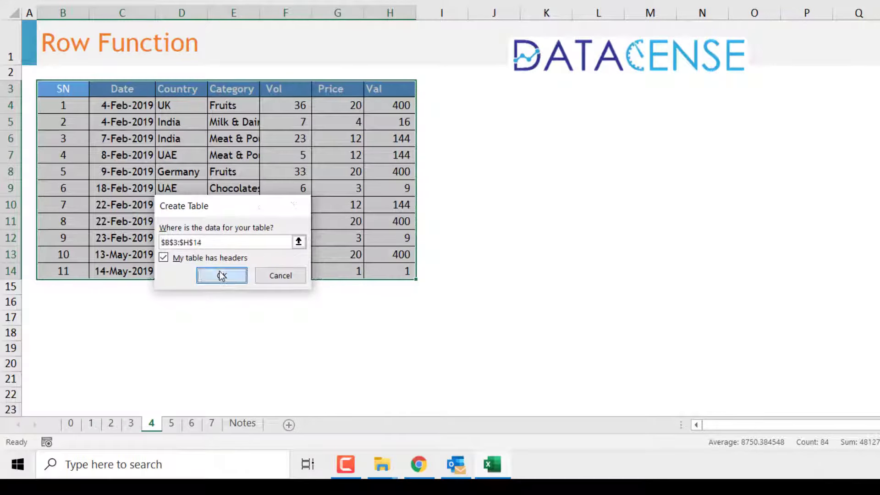
left_click(223, 276)
- Add a new row to the table by entering India in cell D15, and check its serial number in B15
left_click(123, 287)
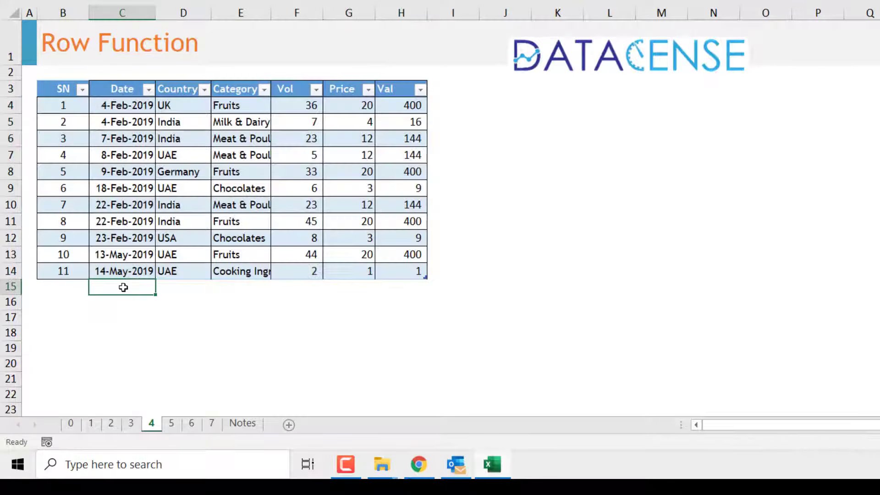
left_click(180, 287)
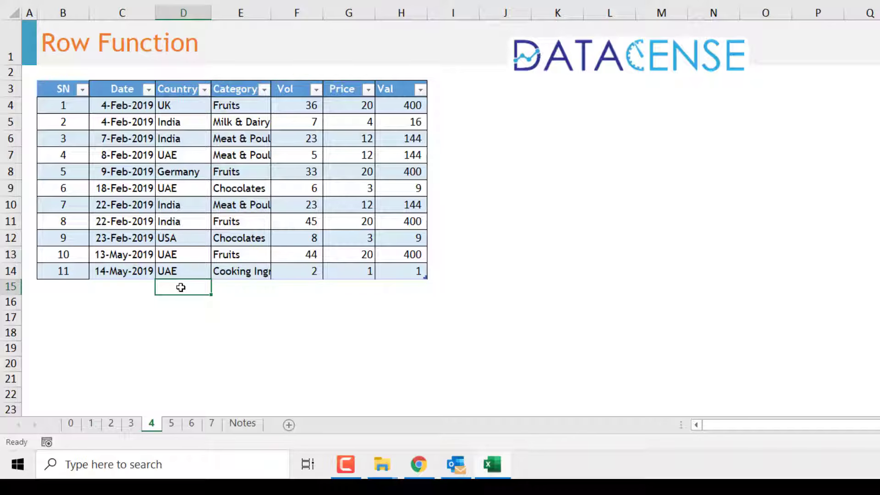
type("India")
key("Return")
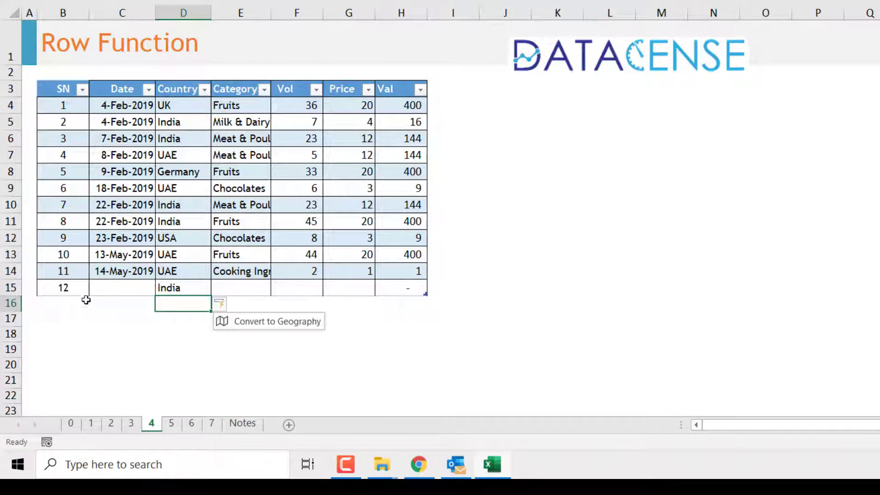
left_click(72, 287)
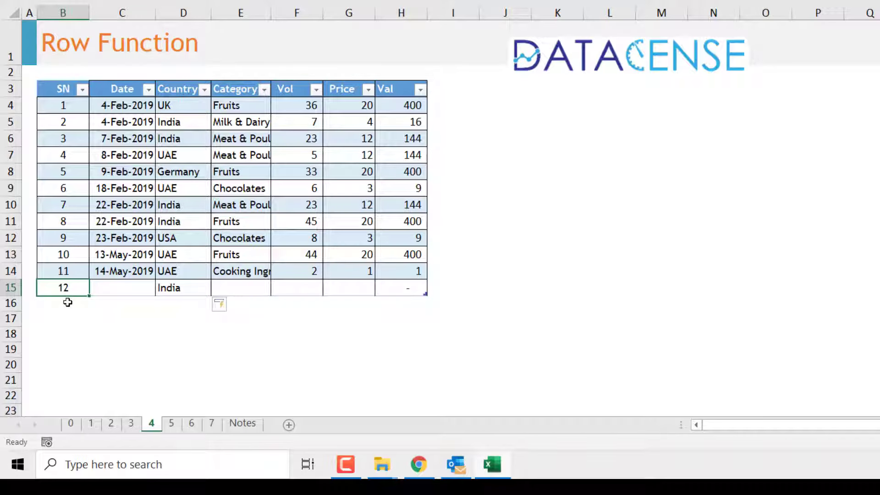
left_click(68, 318)
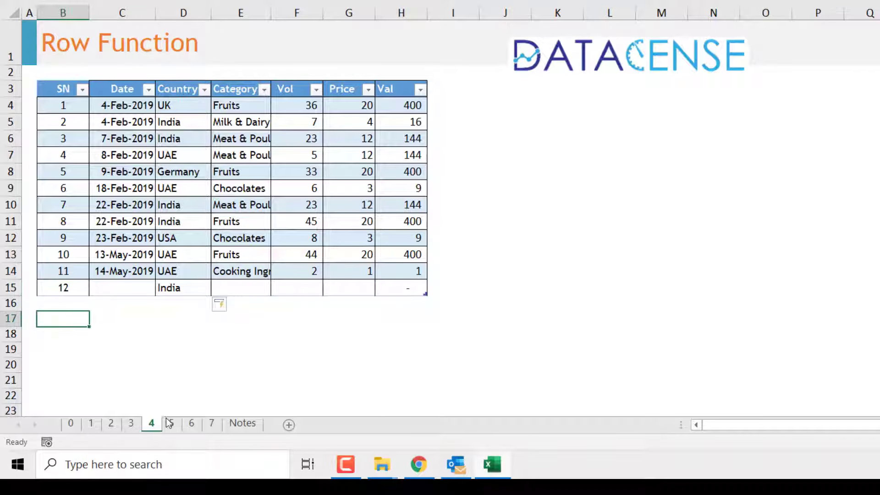
- Return to sheet 7 with the SEQUENCE serial numbers
left_click(211, 422)
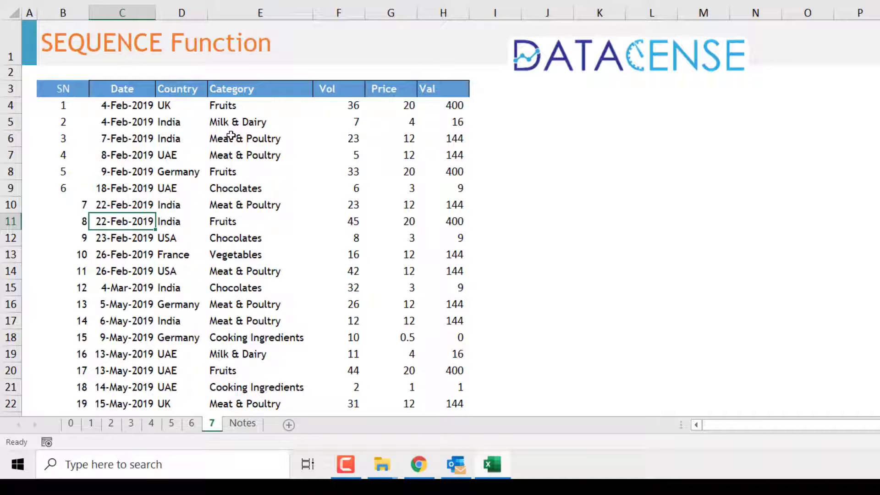